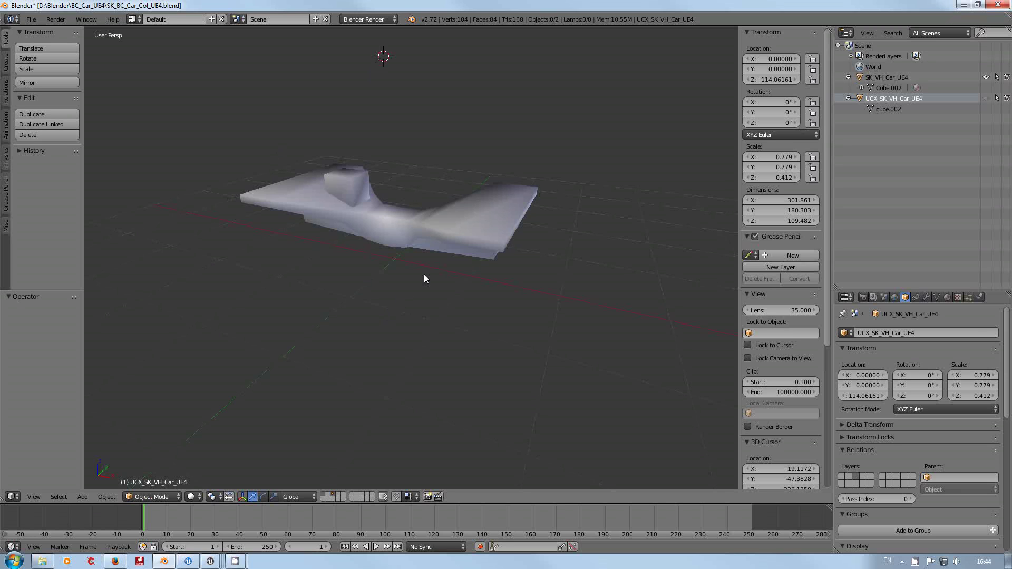
Step: Open the recent file SK_BC_Car_01_UE4.blend and examine the complete rigged car from several angles
{"action": "middle_click_drag", "start_coordinate": [425, 280], "coordinate": [365, 233]}
{"action": "left_click", "coordinate": [31, 19]}
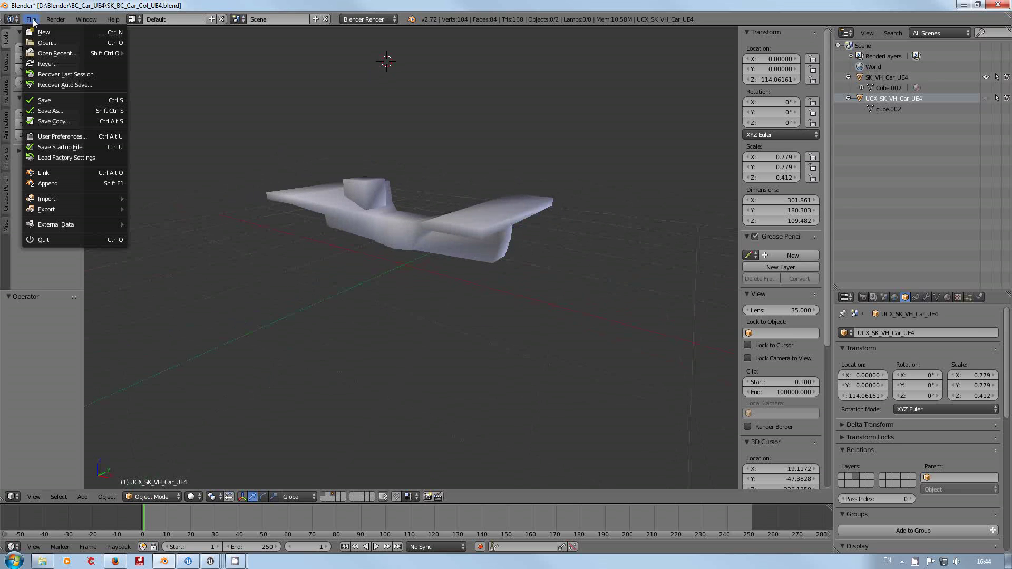
{"action": "mouse_move", "coordinate": [58, 52]}
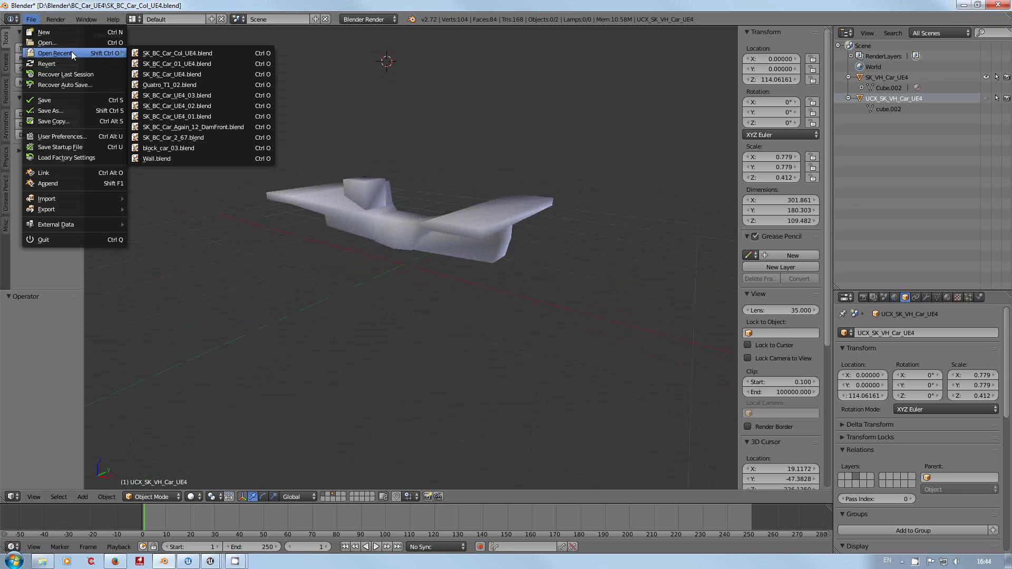
{"action": "left_click", "coordinate": [217, 62]}
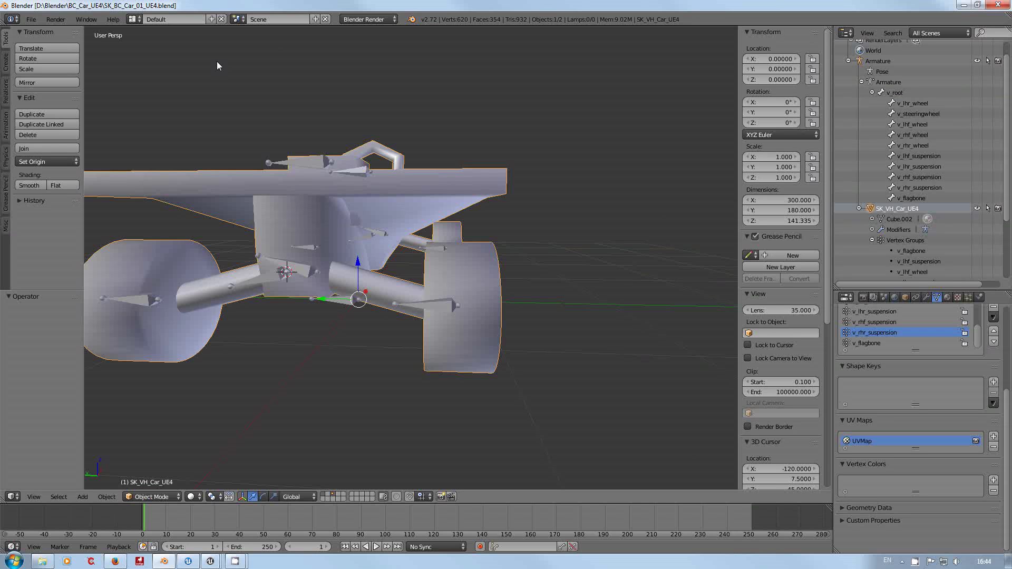
{"action": "middle_click_drag", "start_coordinate": [388, 279], "coordinate": [569, 284]}
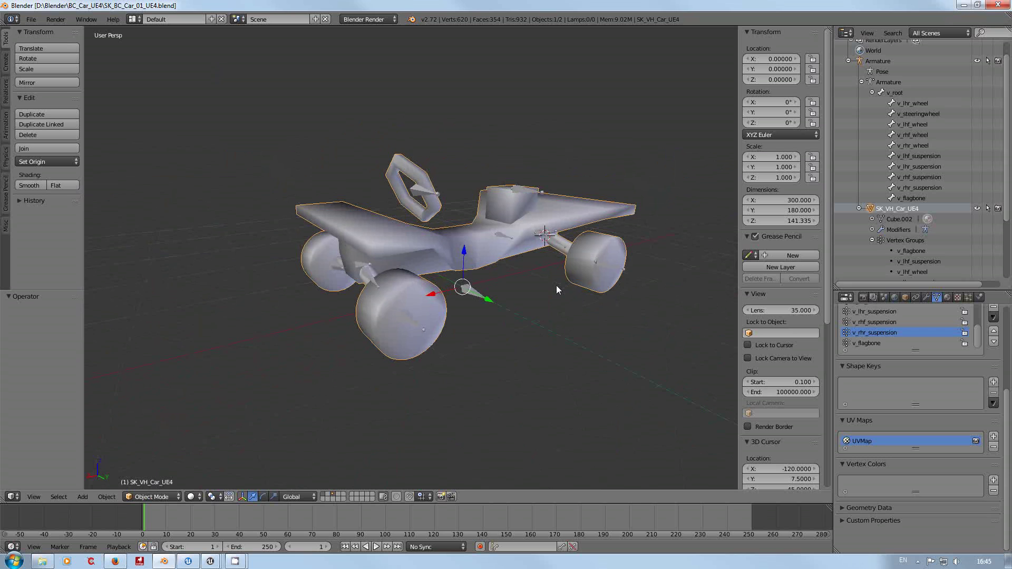
{"action": "scroll", "coordinate": [533, 312], "scroll_direction": "down", "scroll_amount": 2}
{"action": "scroll", "coordinate": [532, 313], "scroll_direction": "up", "scroll_amount": 1}
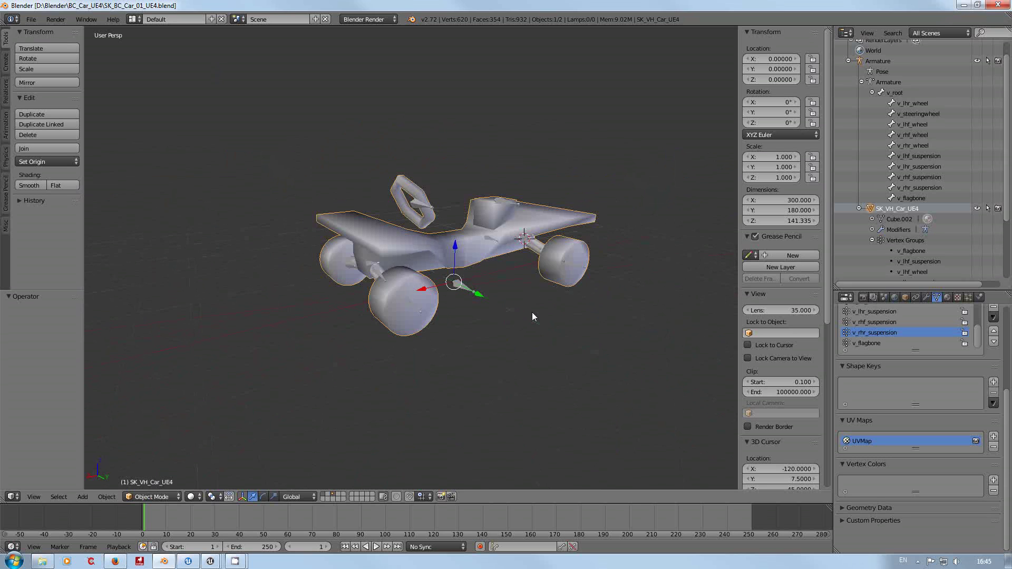
{"action": "middle_click_drag", "start_coordinate": [532, 312], "coordinate": [207, 310]}
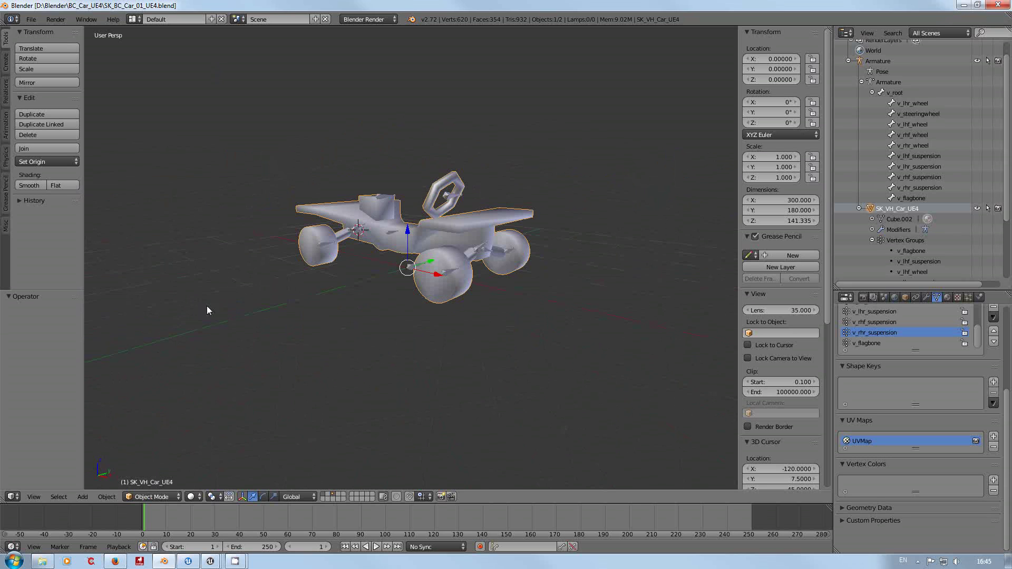
Step: Reopen the recent collision file SK_BC_Car_Col_UE4.blend
{"action": "left_click", "coordinate": [32, 19]}
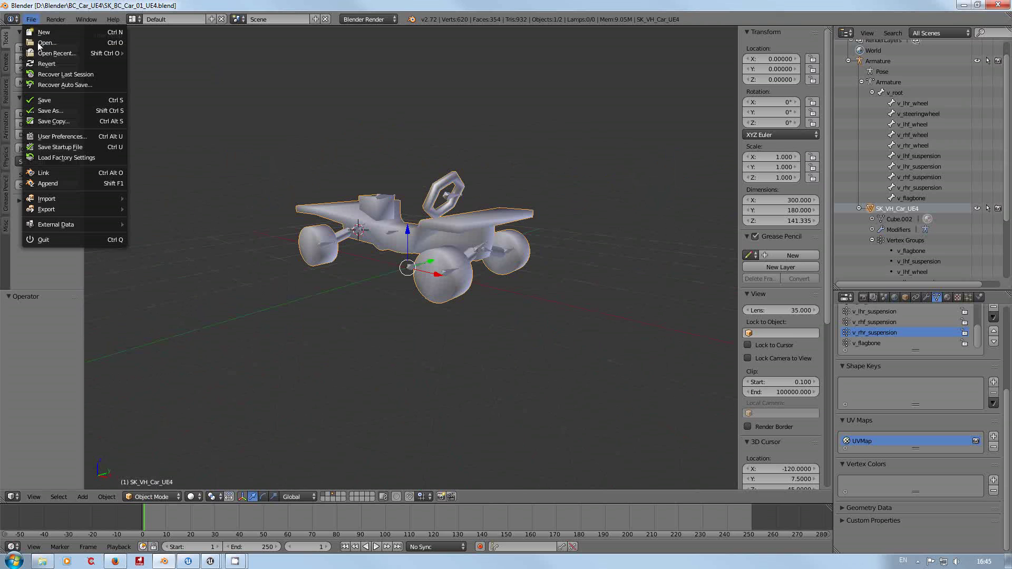
{"action": "mouse_move", "coordinate": [53, 53]}
{"action": "left_click", "coordinate": [166, 64]}
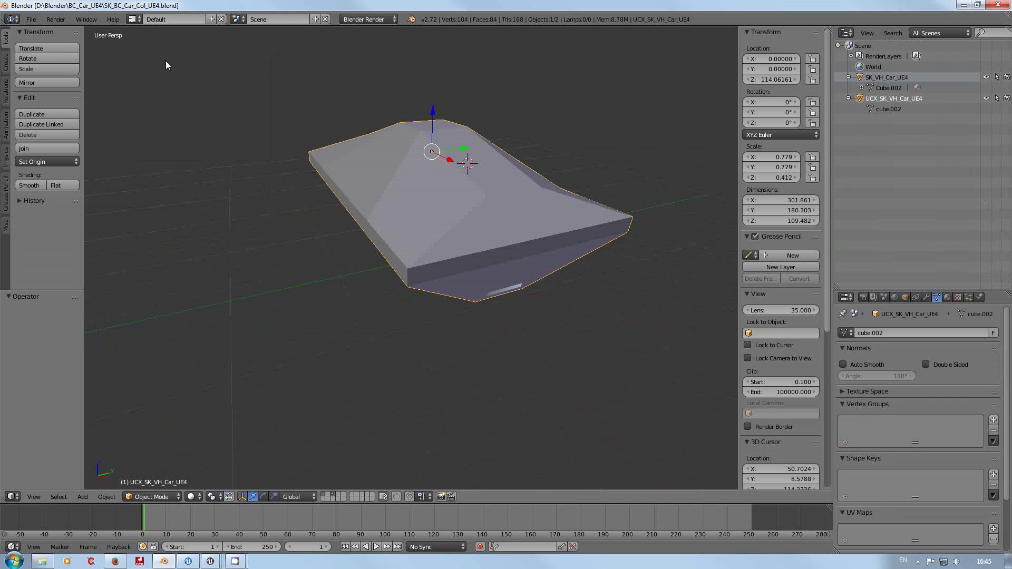
Step: Hide the UCX_SK_VH_Car_UE4 collision mesh and examine the bare car body from the front and side
{"action": "left_click", "coordinate": [986, 98]}
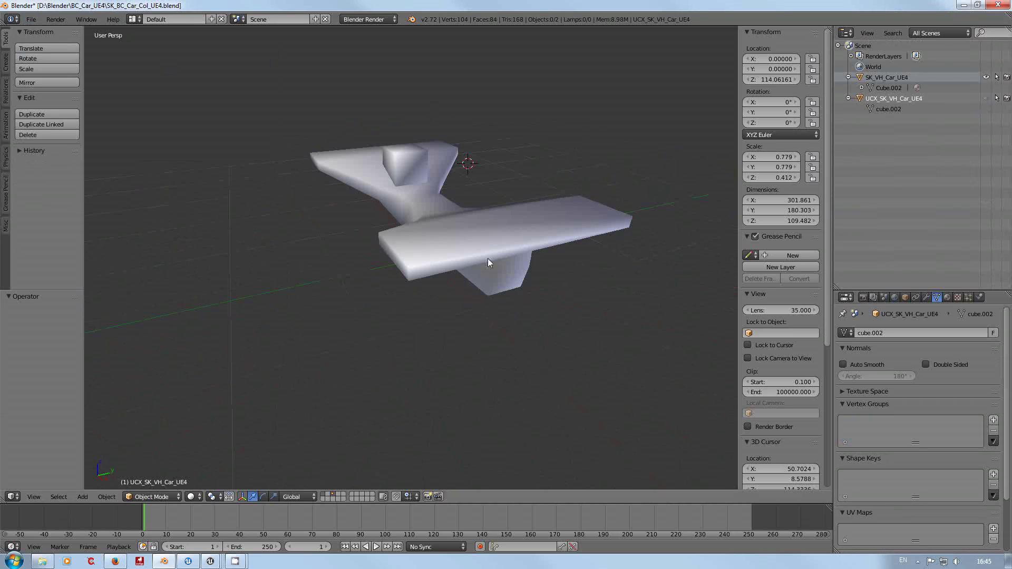
{"action": "middle_click_drag", "start_coordinate": [488, 262], "coordinate": [338, 162]}
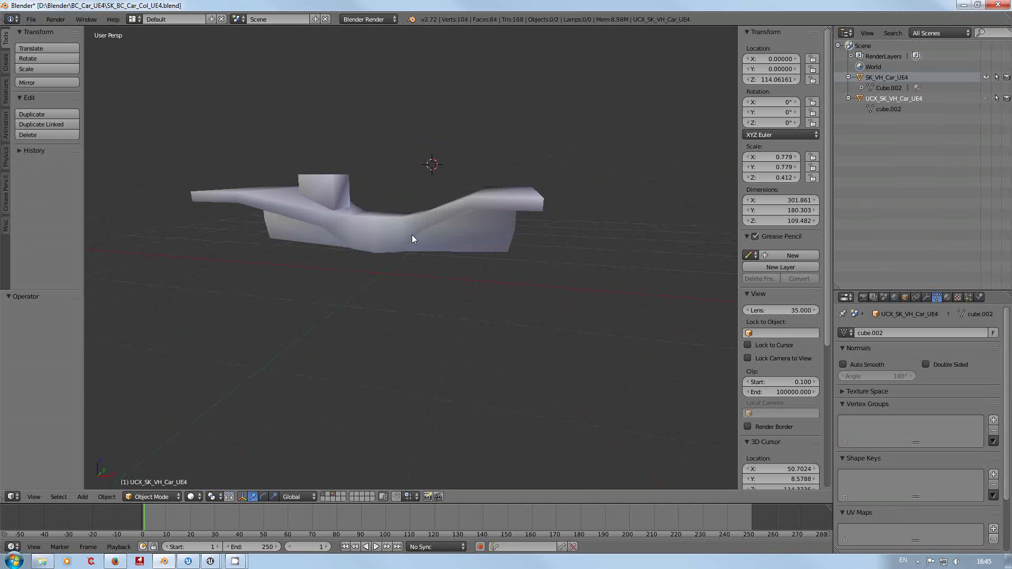
{"action": "middle_click_drag", "start_coordinate": [413, 236], "coordinate": [439, 220]}
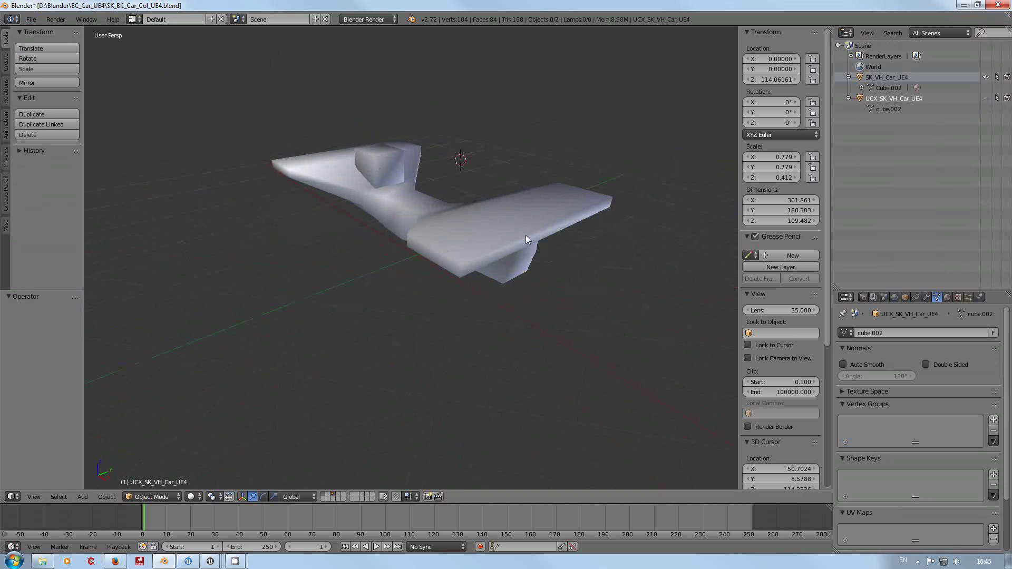
{"action": "mouse_move", "coordinate": [454, 258]}
{"action": "middle_mouse_down"}
{"action": "mouse_move", "coordinate": [470, 255]}
{"action": "mouse_move", "coordinate": [461, 244]}
{"action": "middle_mouse_up"}
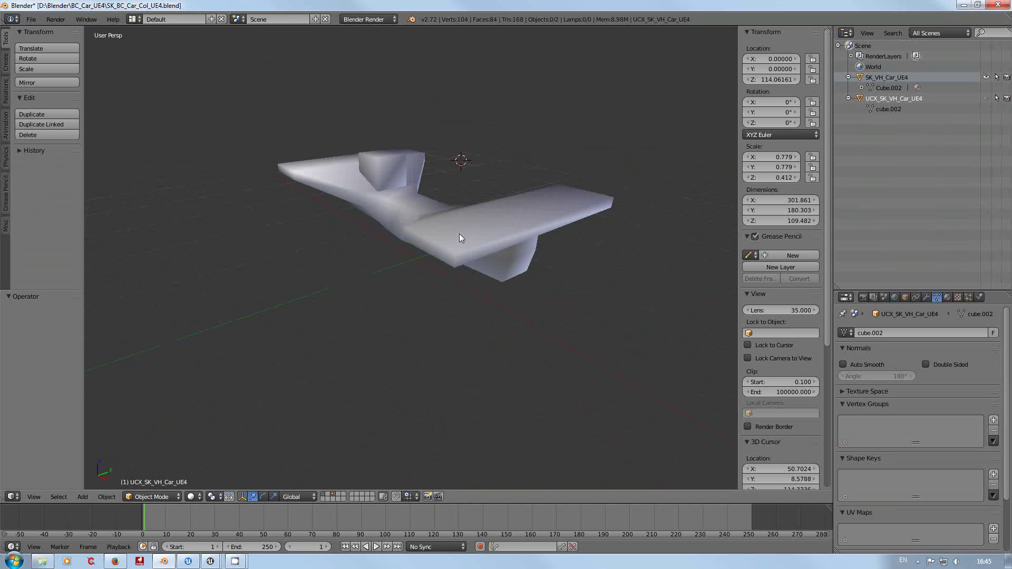
{"action": "middle_click_drag", "start_coordinate": [460, 233], "coordinate": [498, 217]}
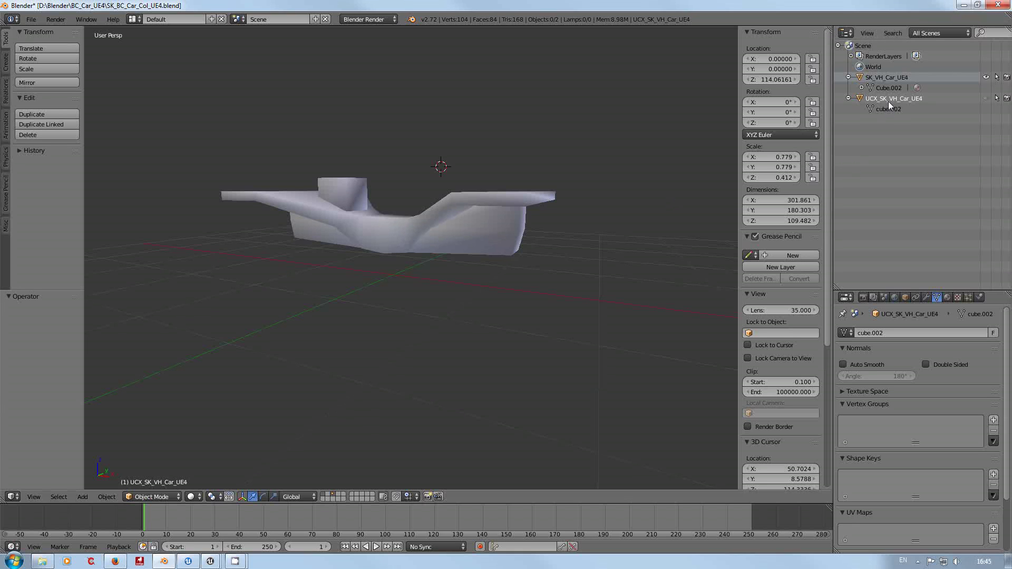
Step: Show the UCX_SK_VH_Car_UE4 collision mesh and examine the shape of its hull from all sides
{"action": "left_click", "coordinate": [986, 99]}
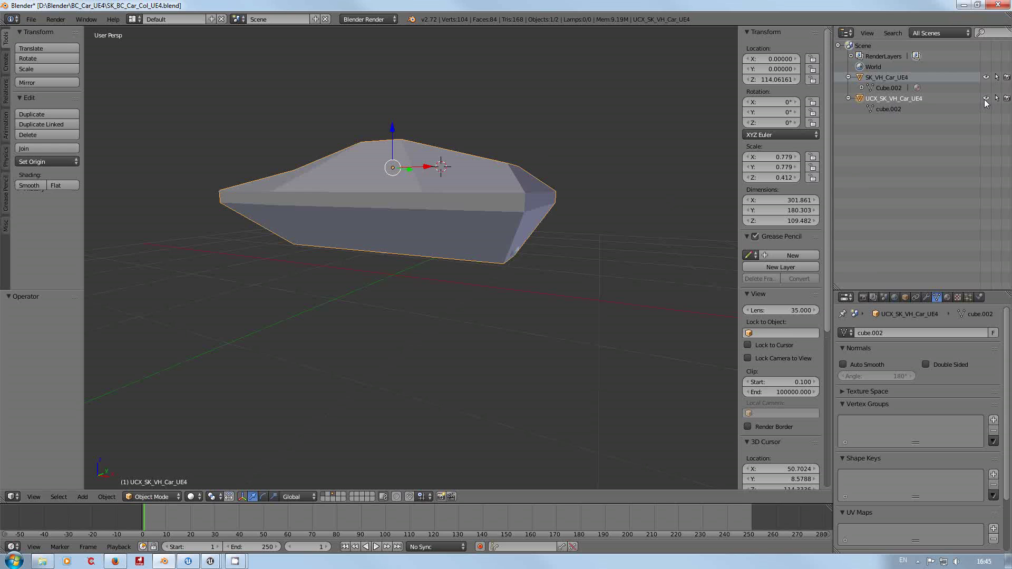
{"action": "middle_click_drag", "start_coordinate": [460, 240], "coordinate": [500, 274]}
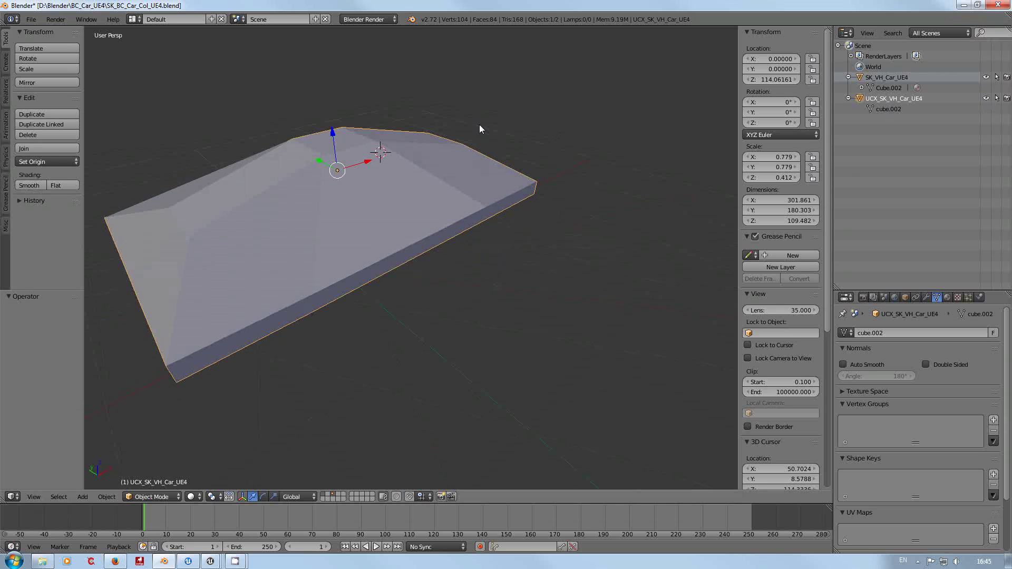
{"action": "mouse_move", "coordinate": [425, 239]}
{"action": "middle_mouse_down"}
{"action": "mouse_move", "coordinate": [353, 205]}
{"action": "mouse_move", "coordinate": [297, 215]}
{"action": "mouse_move", "coordinate": [406, 211]}
{"action": "mouse_move", "coordinate": [397, 239]}
{"action": "mouse_move", "coordinate": [470, 203]}
{"action": "mouse_move", "coordinate": [482, 219]}
{"action": "mouse_move", "coordinate": [561, 209]}
{"action": "mouse_move", "coordinate": [400, 221]}
{"action": "mouse_move", "coordinate": [450, 196]}
{"action": "mouse_move", "coordinate": [429, 210]}
{"action": "mouse_move", "coordinate": [491, 191]}
{"action": "mouse_move", "coordinate": [504, 207]}
{"action": "mouse_move", "coordinate": [290, 193]}
{"action": "middle_mouse_up"}
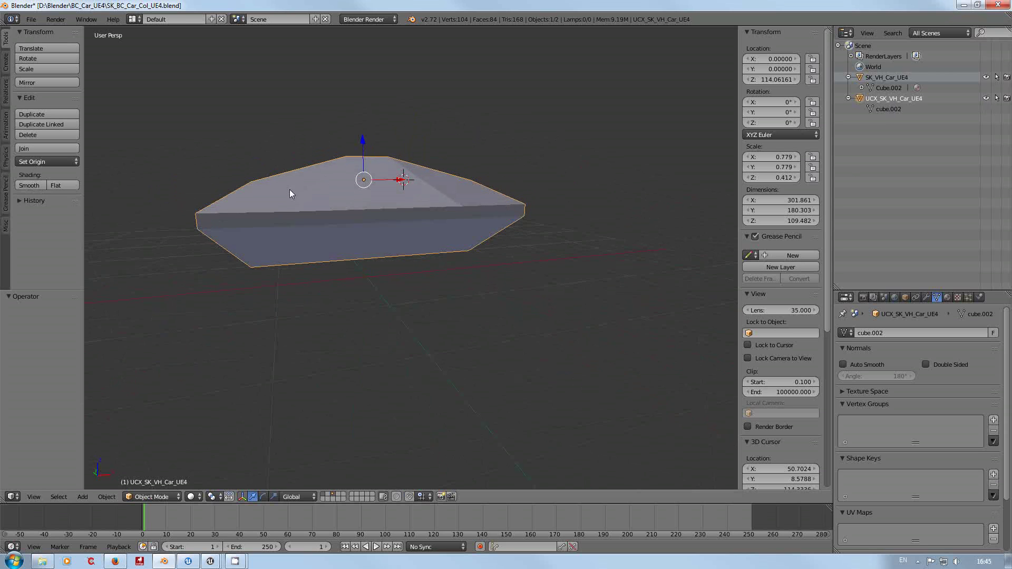
{"action": "mouse_move", "coordinate": [412, 203]}
{"action": "middle_mouse_down"}
{"action": "mouse_move", "coordinate": [350, 216]}
{"action": "mouse_move", "coordinate": [443, 201]}
{"action": "mouse_move", "coordinate": [384, 209]}
{"action": "mouse_move", "coordinate": [441, 211]}
{"action": "middle_mouse_up"}
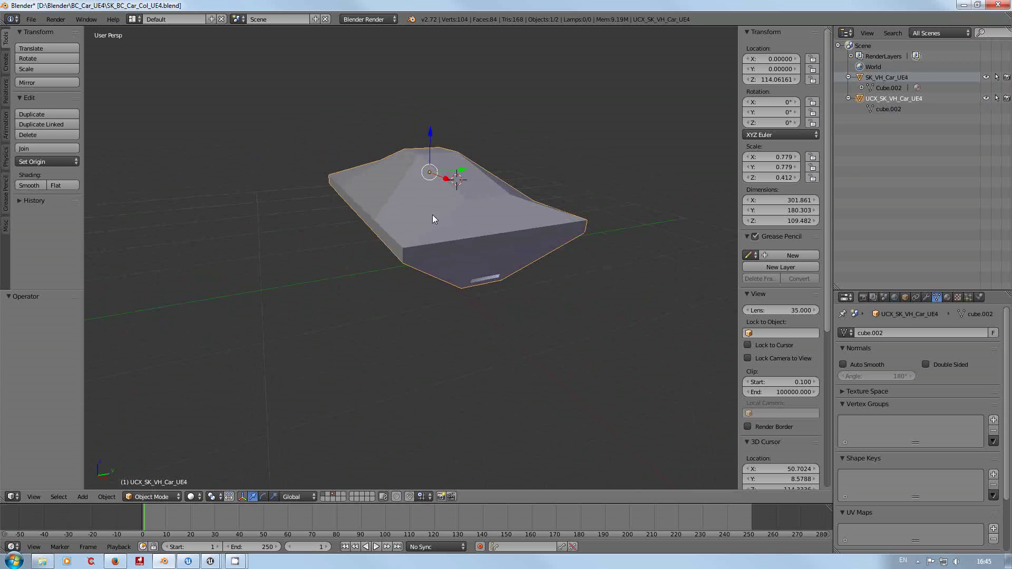
{"action": "middle_click_drag", "start_coordinate": [433, 218], "coordinate": [507, 221]}
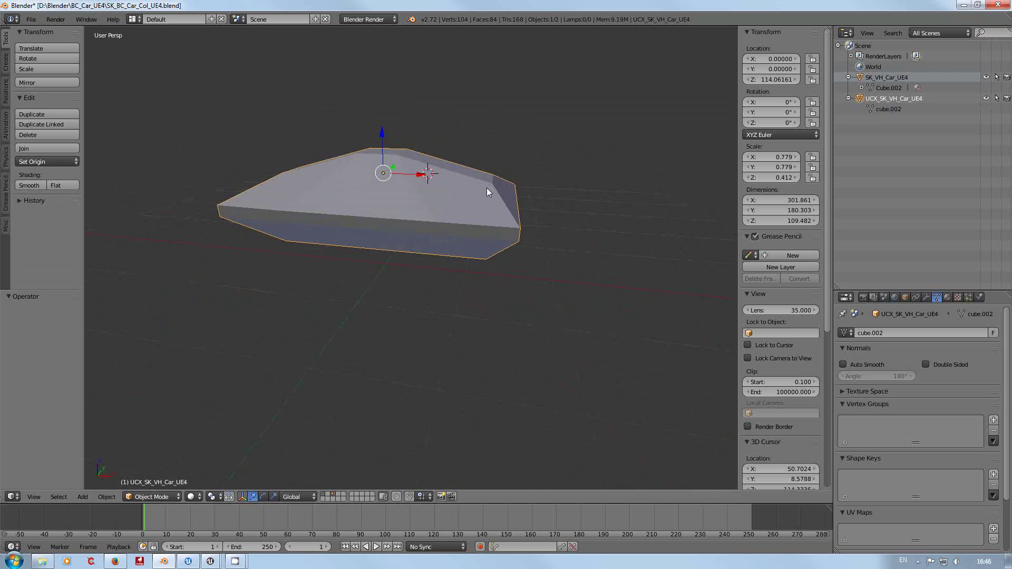
{"action": "middle_click_drag", "start_coordinate": [485, 187], "coordinate": [452, 186]}
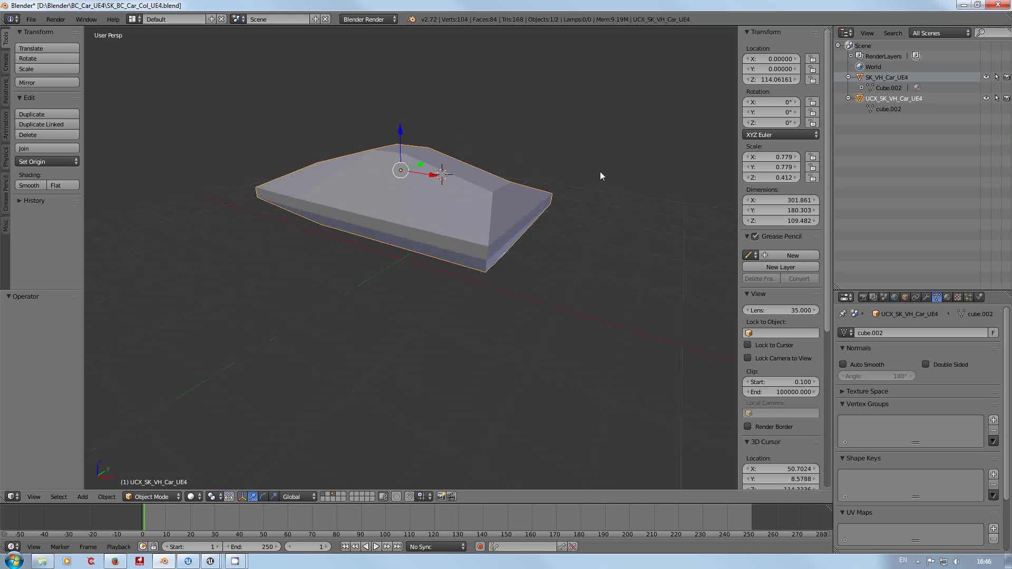
{"action": "middle_click_drag", "start_coordinate": [570, 196], "coordinate": [533, 200]}
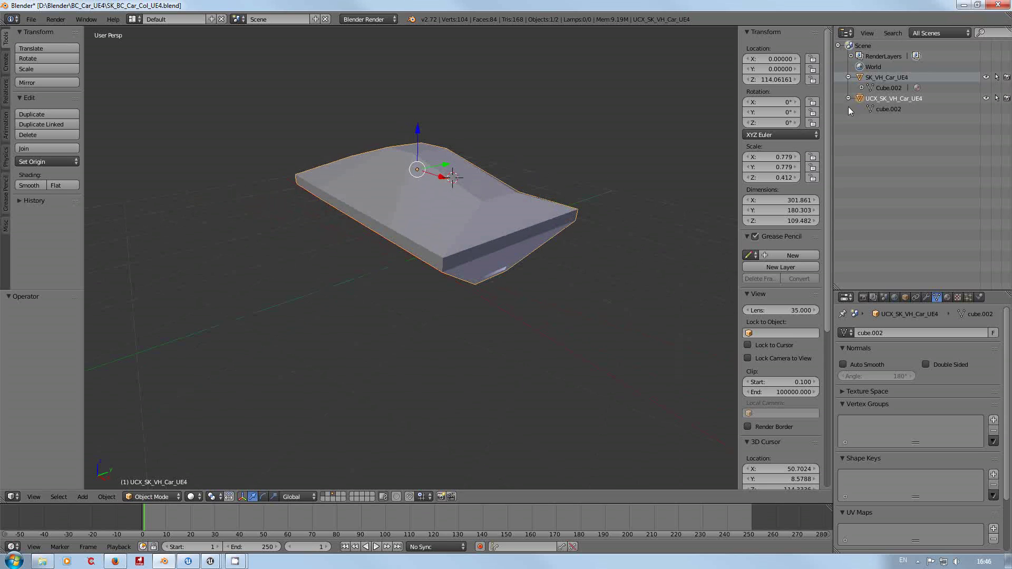
Step: Compare the car body with its collision hull by hiding UCX_SK_VH_Car_UE4 and showing it again
{"action": "left_click", "coordinate": [986, 99]}
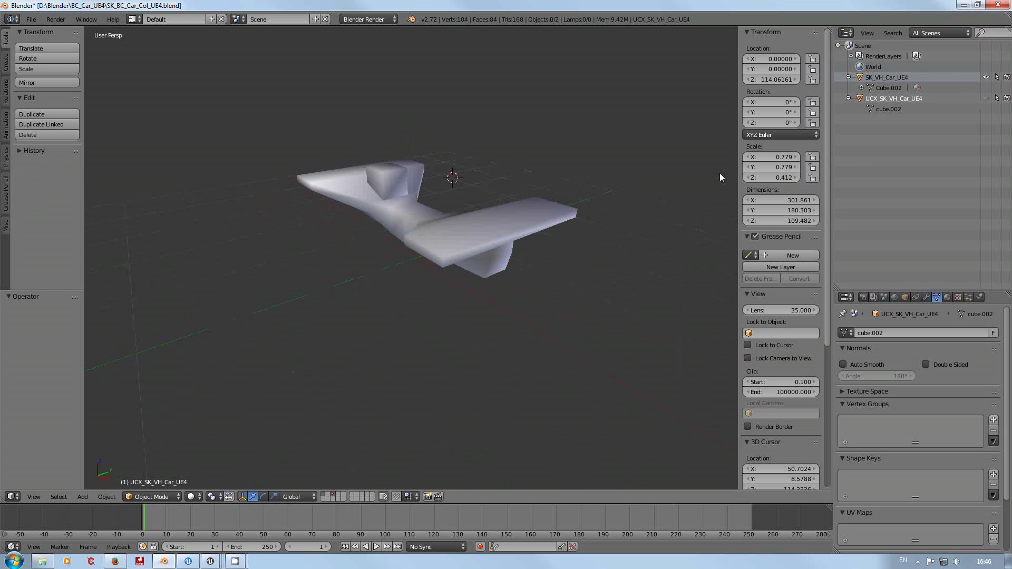
{"action": "middle_click_drag", "start_coordinate": [720, 173], "coordinate": [535, 242]}
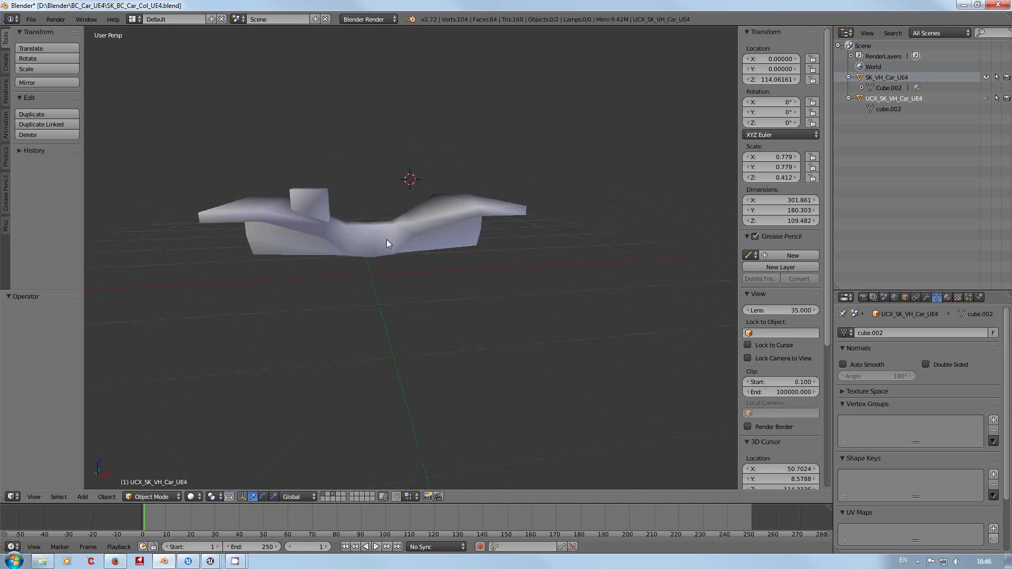
{"action": "middle_click_drag", "start_coordinate": [386, 239], "coordinate": [353, 234]}
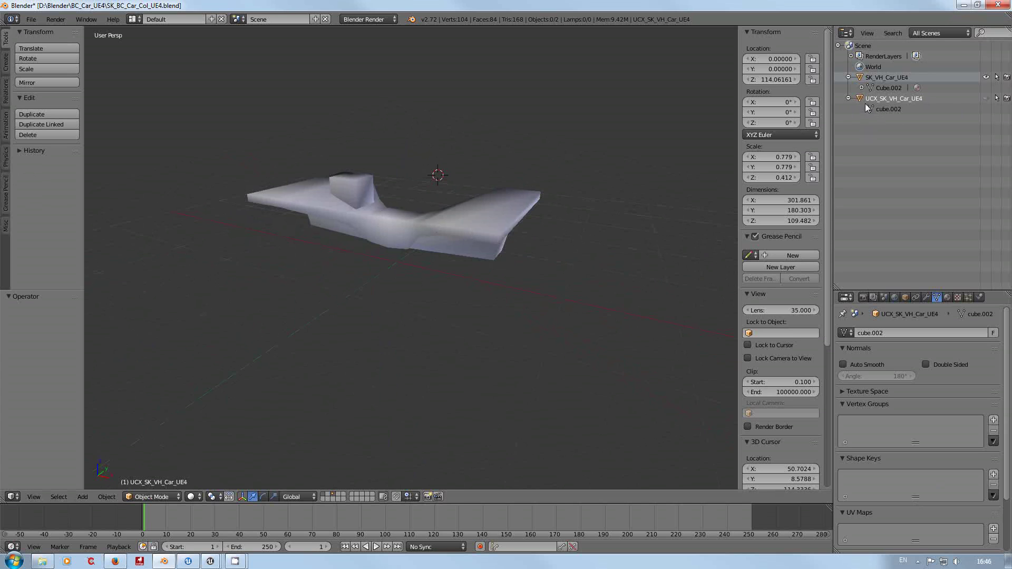
{"action": "left_click", "coordinate": [986, 98]}
{"action": "middle_click_drag", "start_coordinate": [358, 208], "coordinate": [383, 185]}
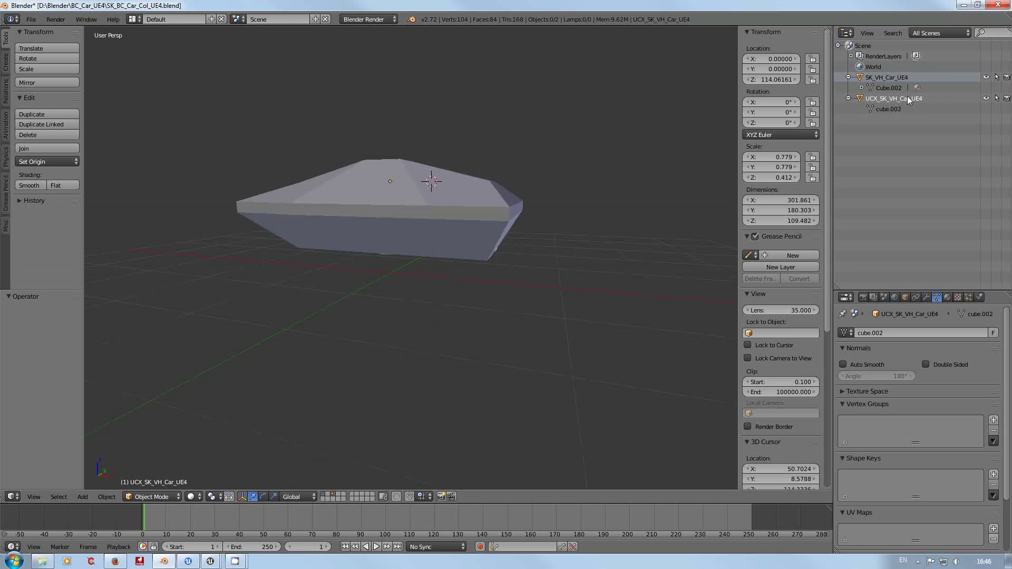
{"action": "left_click", "coordinate": [34, 23]}
{"action": "mouse_move", "coordinate": [50, 209]}
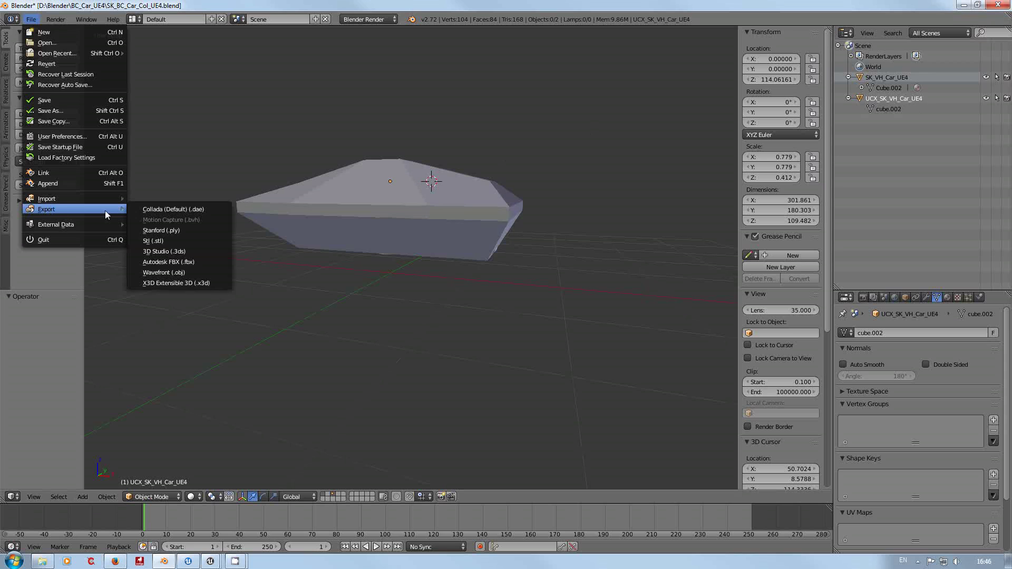
{"action": "left_click", "coordinate": [168, 262]}
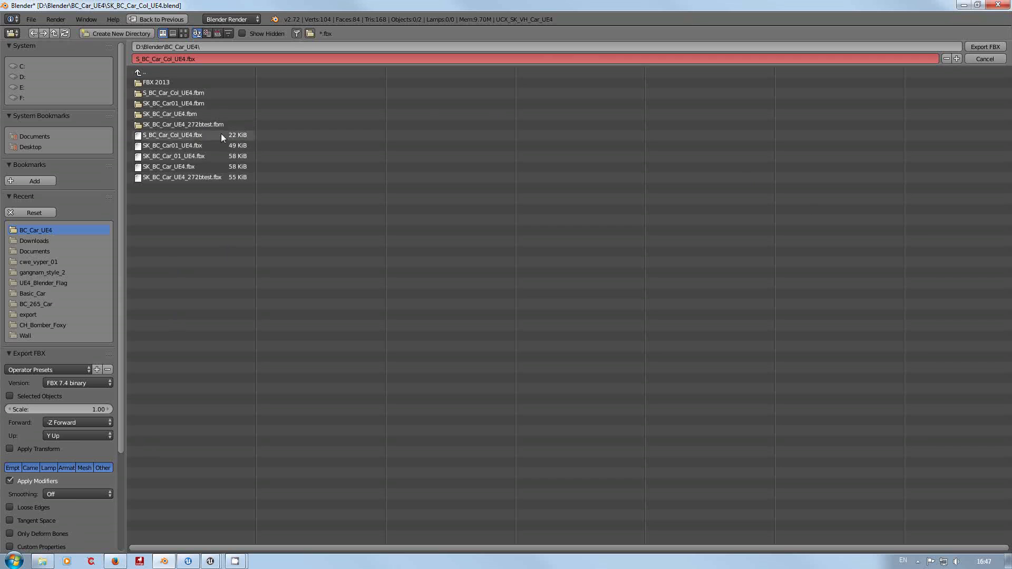
{"action": "left_click", "coordinate": [982, 61]}
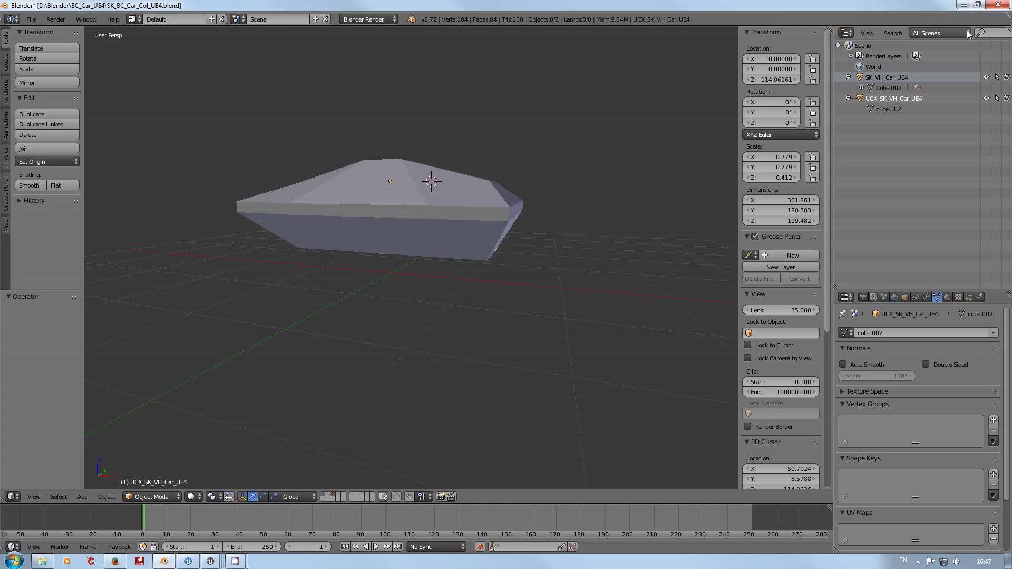
Step: Switch to Unreal Editor and move the Content Browser window up until the Car_UE4 folder's assets are in full view
{"action": "left_click", "coordinate": [966, 6]}
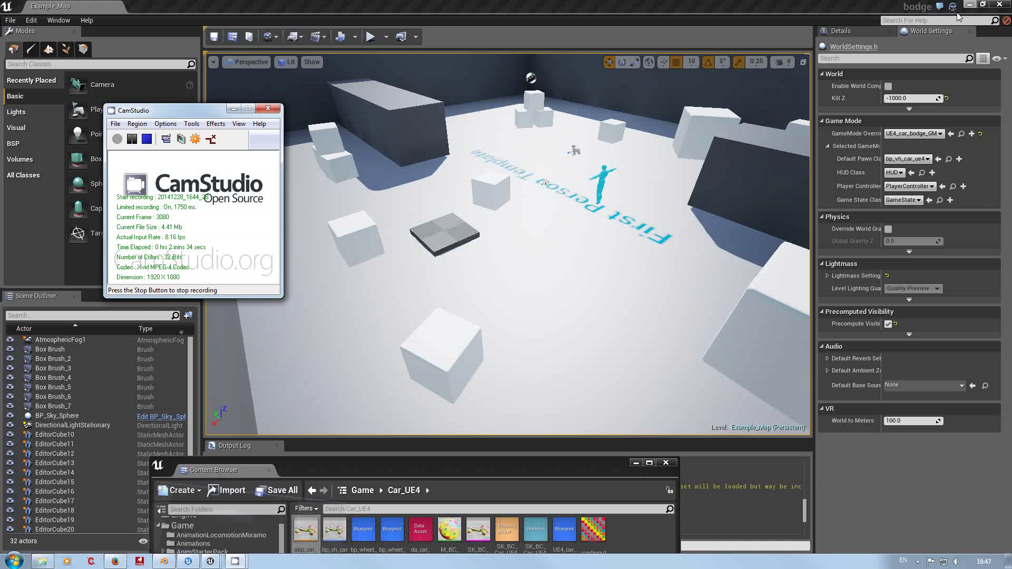
{"action": "right_click", "coordinate": [416, 278]}
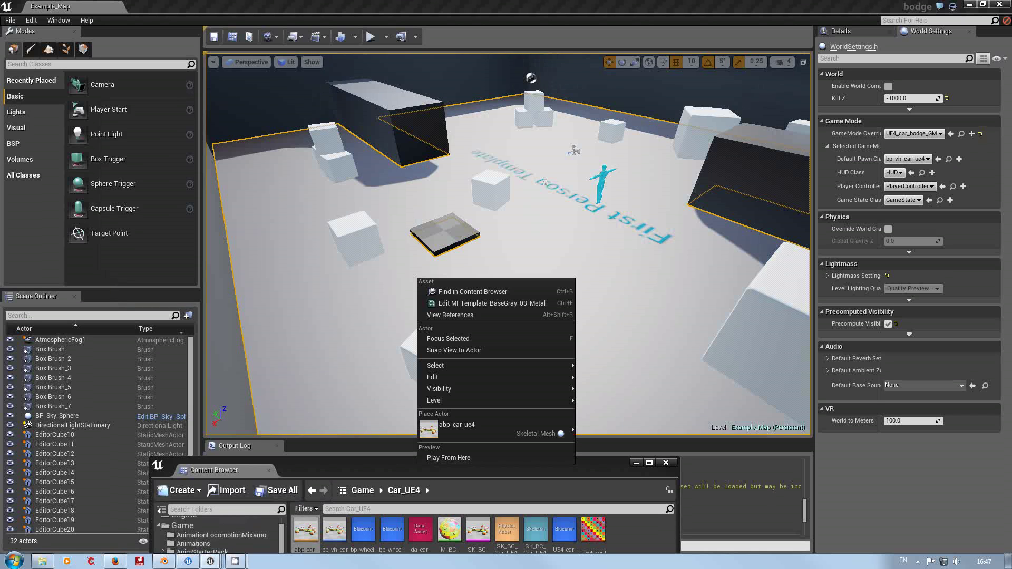
{"action": "left_click_drag", "start_coordinate": [363, 334], "coordinate": [392, 371]}
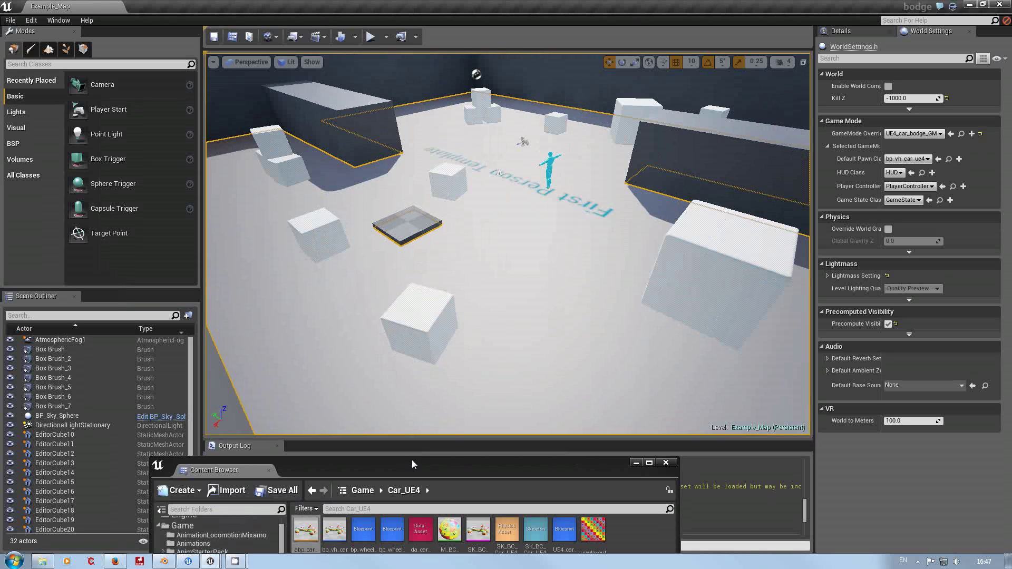
{"action": "left_click_drag", "start_coordinate": [404, 467], "coordinate": [330, 152]}
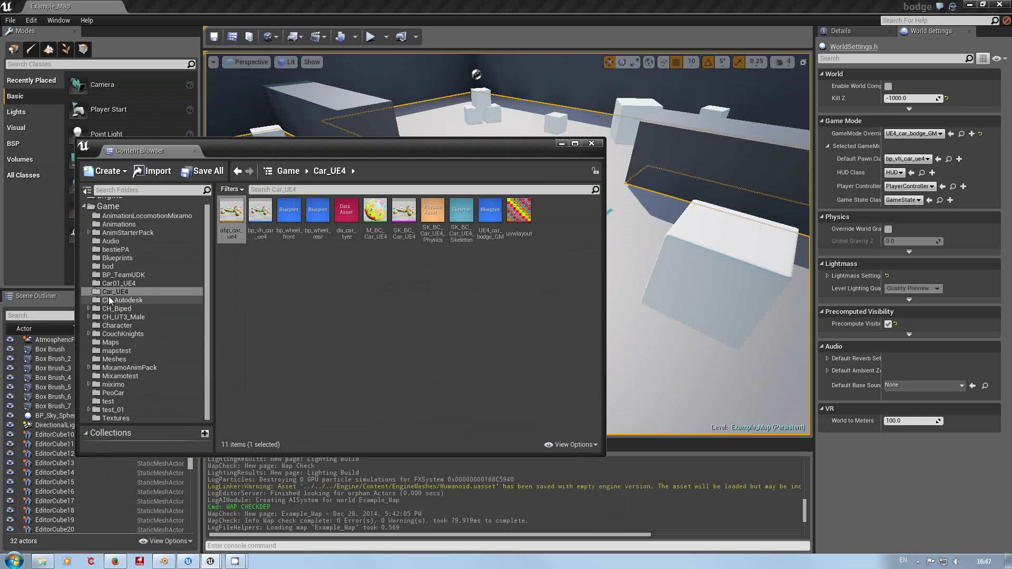
{"action": "left_click", "coordinate": [308, 286]}
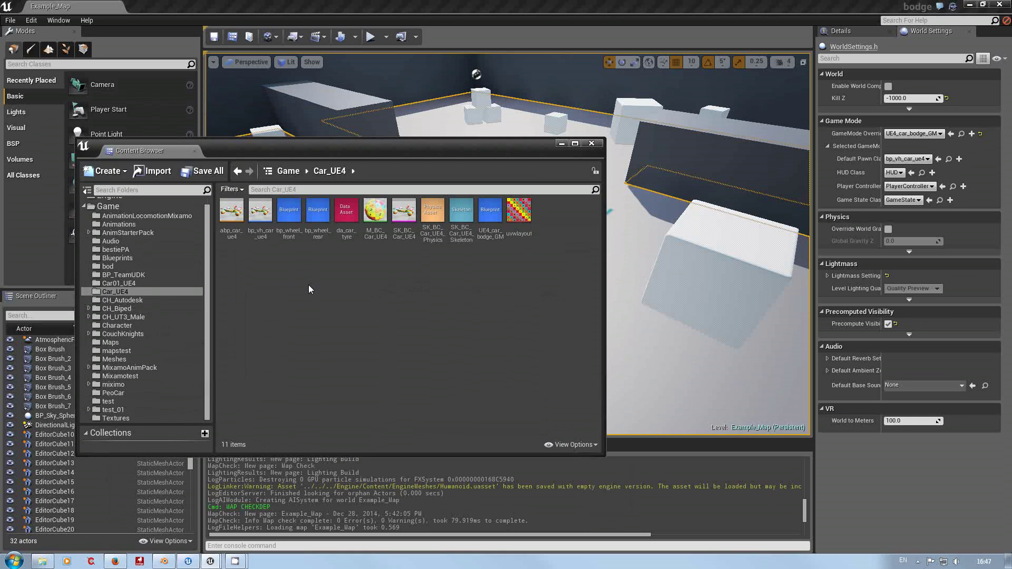
Step: Import S_BC_Car_Col_UE4.fbx into the Car_UE4 folder as a static mesh, with One Convex Hull Per UCX enabled and Auto Generate Collision off
{"action": "right_click", "coordinate": [245, 294]}
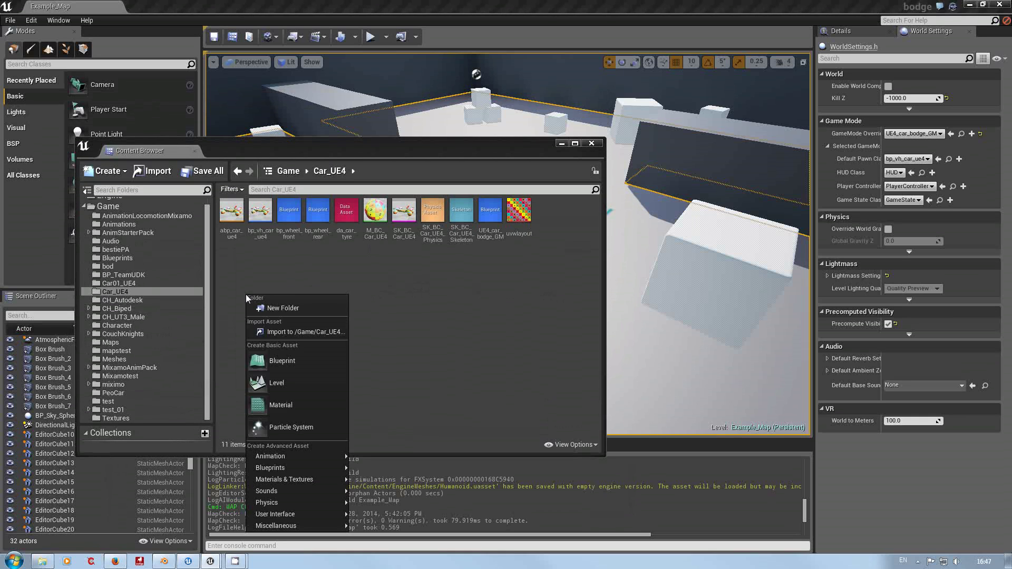
{"action": "left_click", "coordinate": [276, 333]}
{"action": "left_click", "coordinate": [295, 128]}
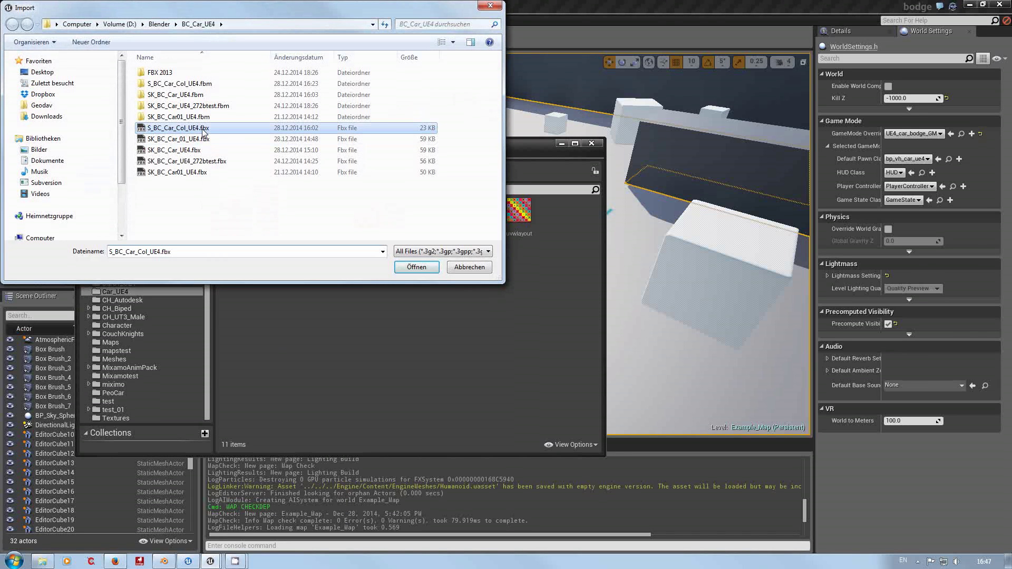
{"action": "left_click", "coordinate": [416, 267]}
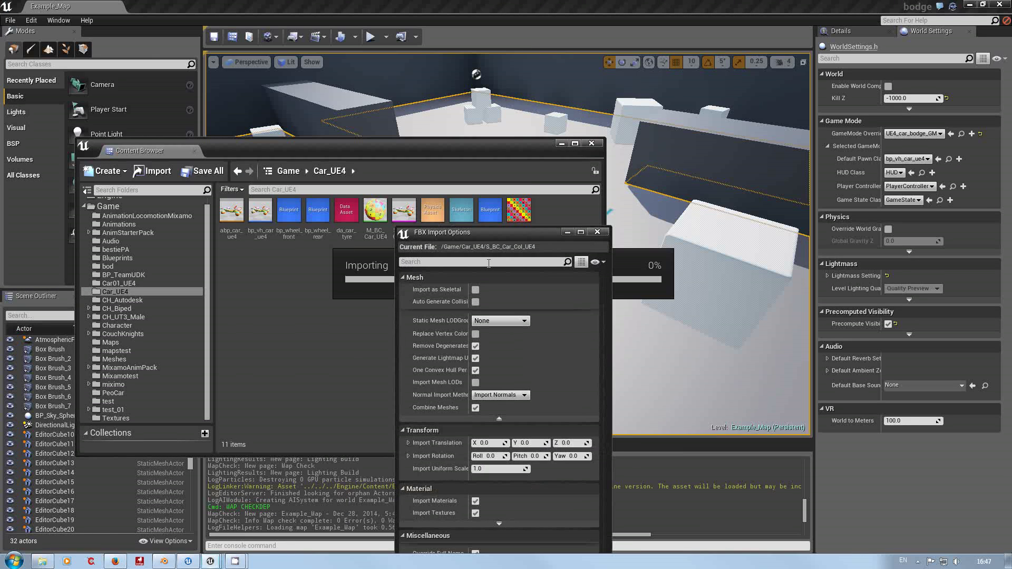
{"action": "left_click_drag", "start_coordinate": [498, 235], "coordinate": [373, 130]}
{"action": "left_click_drag", "start_coordinate": [345, 228], "coordinate": [368, 228]}
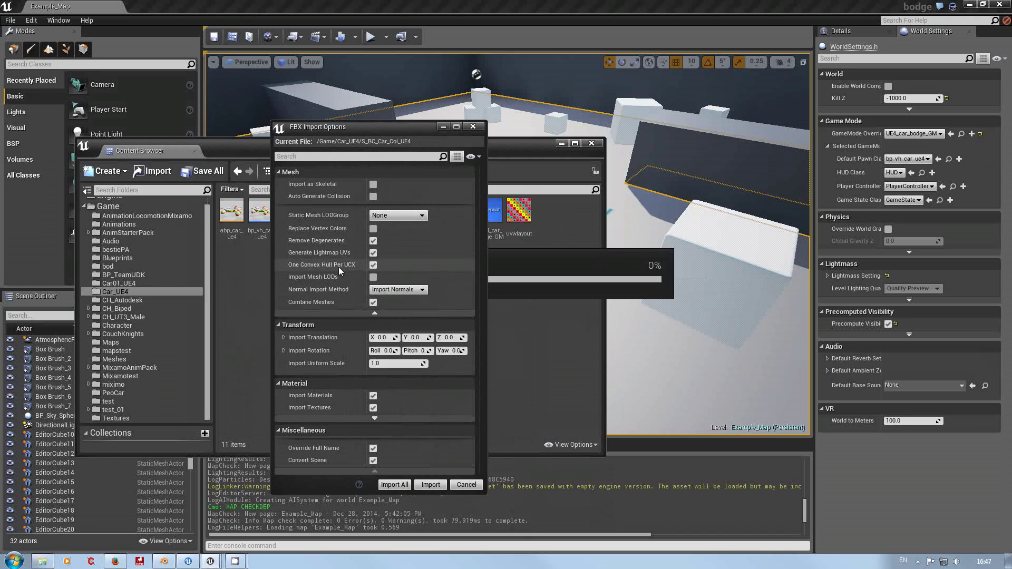
{"action": "left_click", "coordinate": [426, 485]}
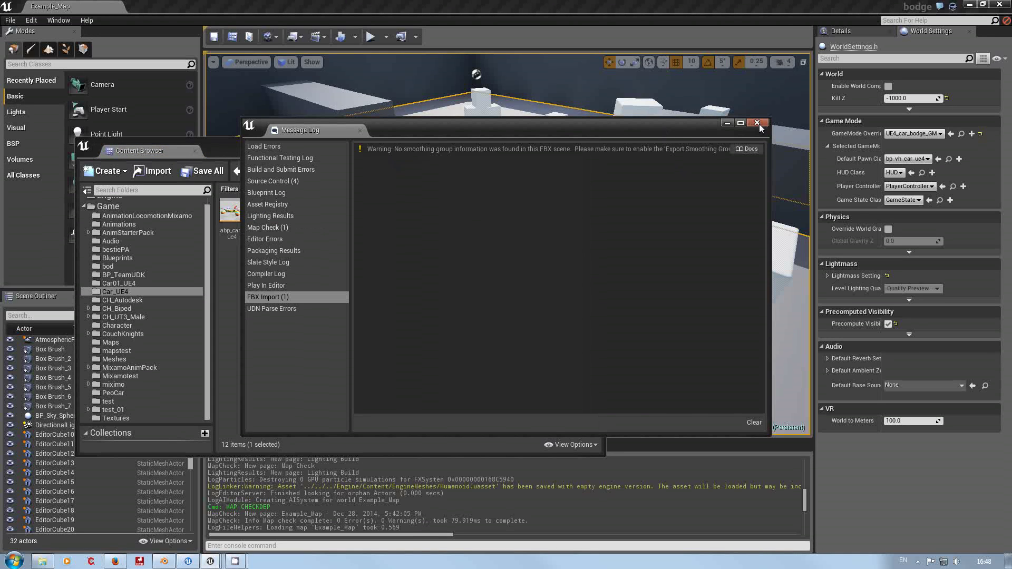
{"action": "left_click", "coordinate": [757, 123]}
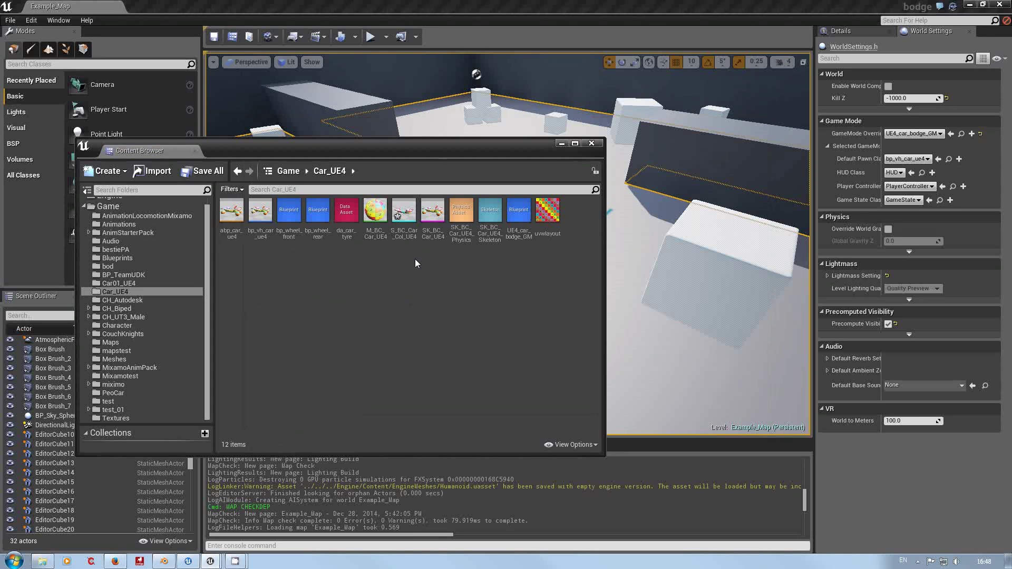
Step: Inspect the collision hull of the imported S_BC_Car_Col_UE4 mesh from several sides and save the asset
{"action": "double_click", "coordinate": [411, 216]}
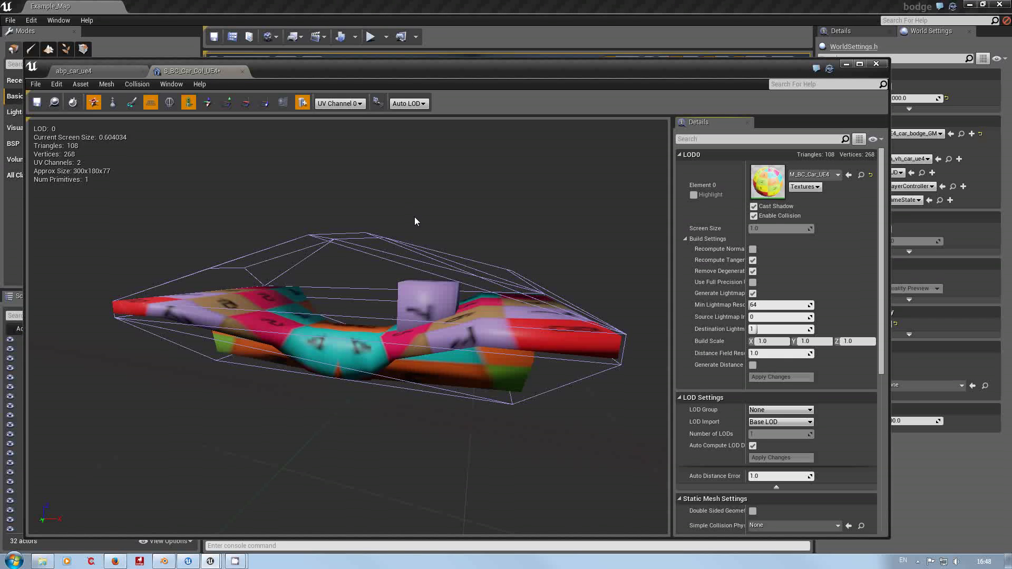
{"action": "left_click_drag", "start_coordinate": [371, 348], "coordinate": [375, 385]}
{"action": "left_click_drag", "start_coordinate": [416, 247], "coordinate": [416, 240]}
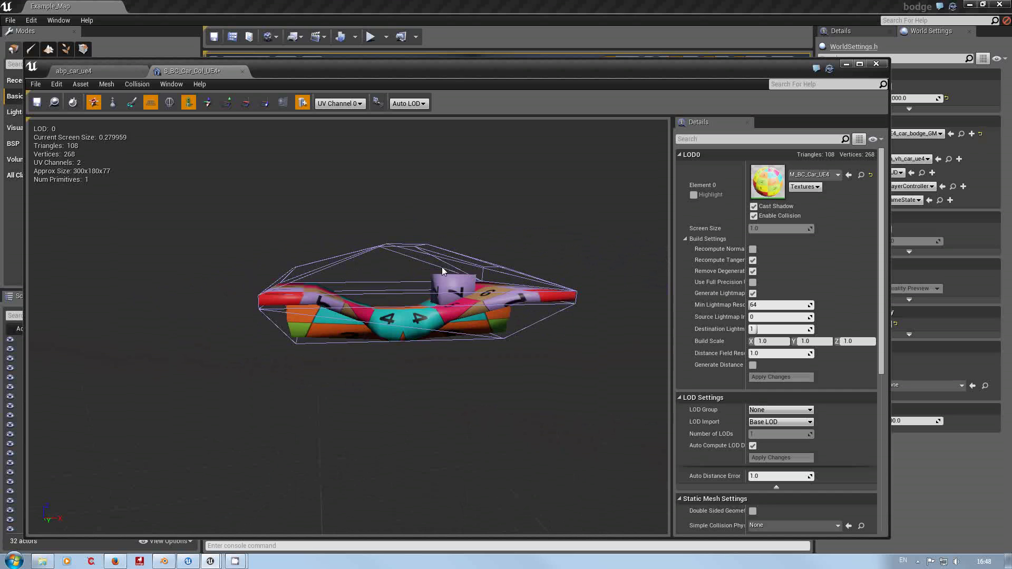
{"action": "left_click_drag", "start_coordinate": [443, 272], "coordinate": [427, 240]}
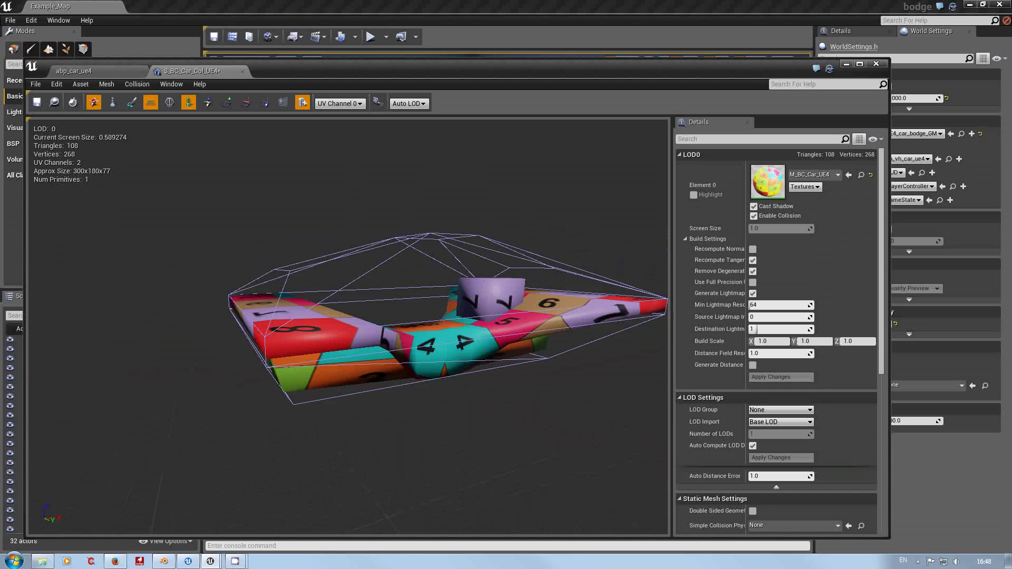
{"action": "mouse_move", "coordinate": [194, 198]}
{"action": "left_mouse_down"}
{"action": "mouse_move", "coordinate": [221, 217]}
{"action": "mouse_move", "coordinate": [227, 192]}
{"action": "mouse_move", "coordinate": [194, 198]}
{"action": "left_mouse_up"}
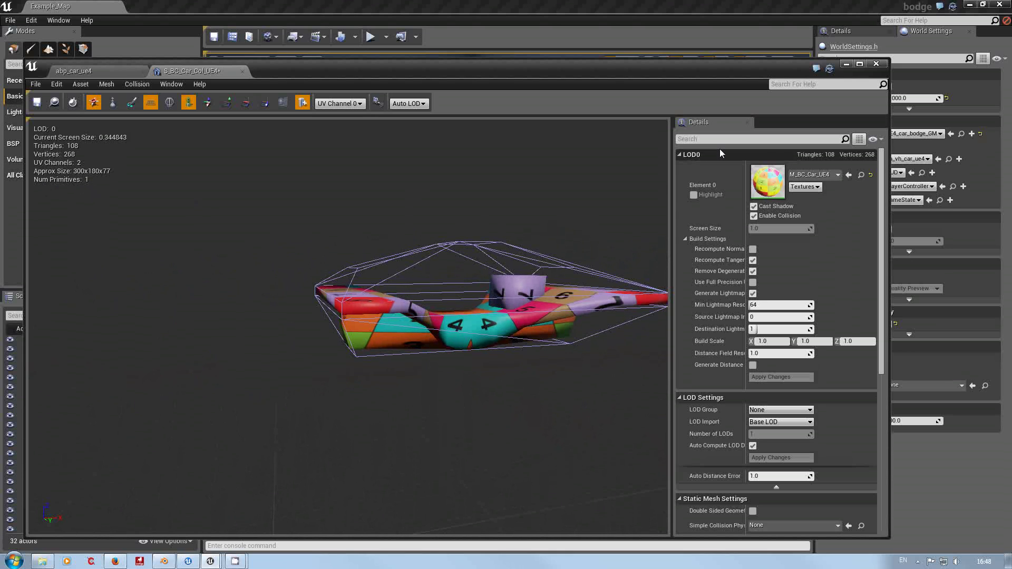
{"action": "left_click", "coordinate": [37, 103]}
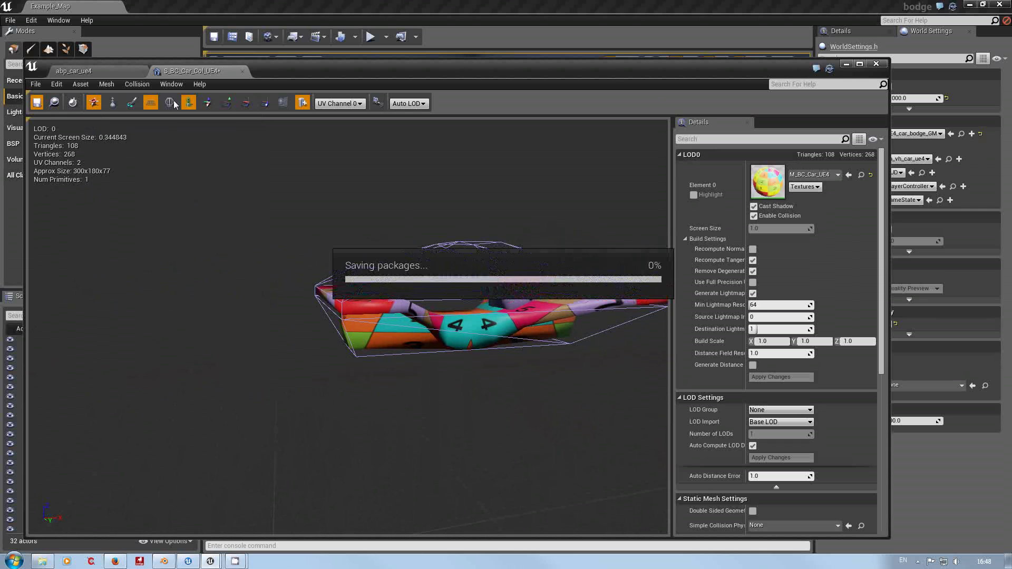
{"action": "left_click", "coordinate": [874, 65]}
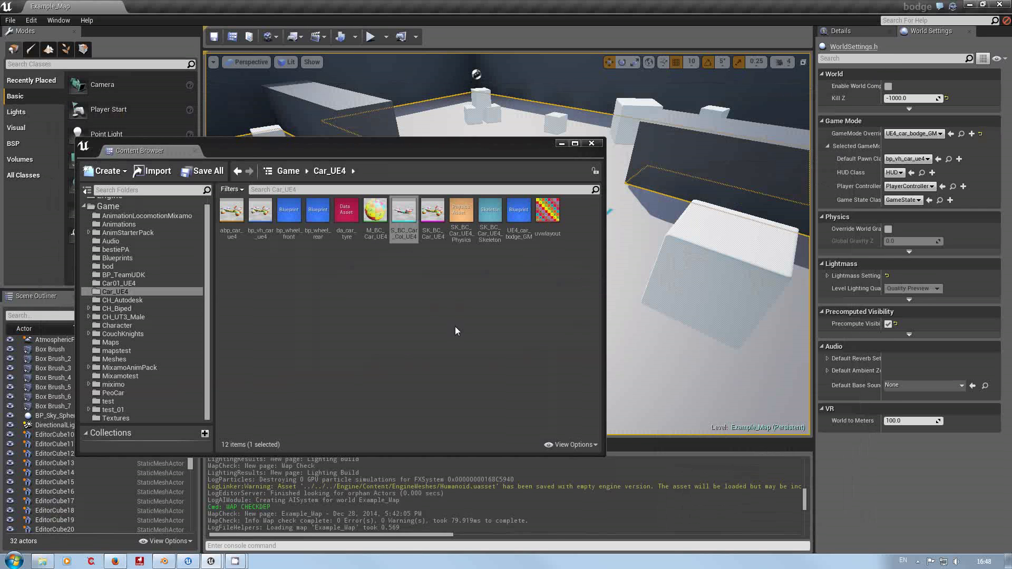
Step: Open the SK_BC_Car_UE4_Physics asset and examine the car's collision bodies from several sides
{"action": "left_click", "coordinate": [462, 215]}
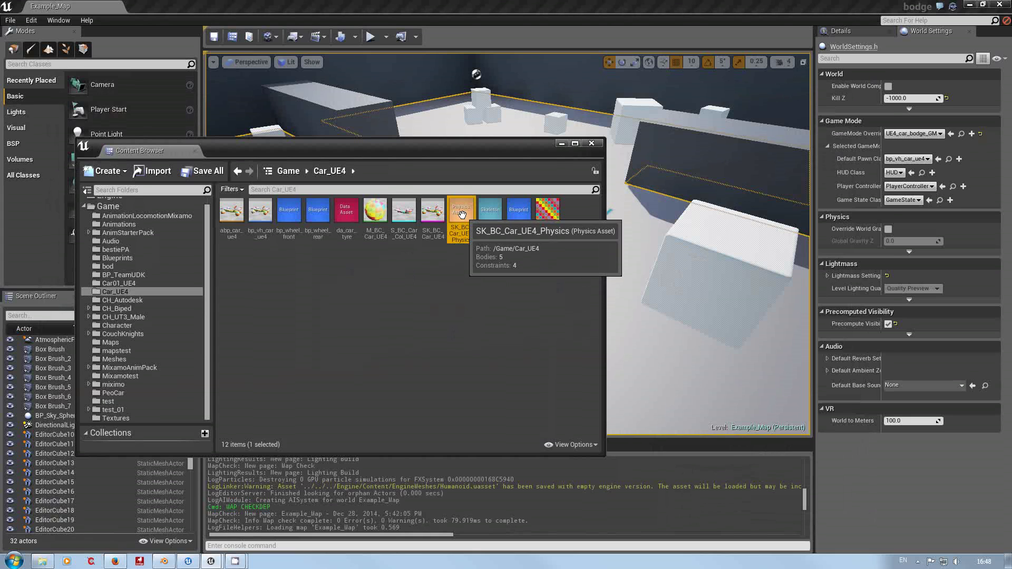
{"action": "double_click", "coordinate": [462, 215]}
{"action": "left_click_drag", "start_coordinate": [359, 293], "coordinate": [269, 301]}
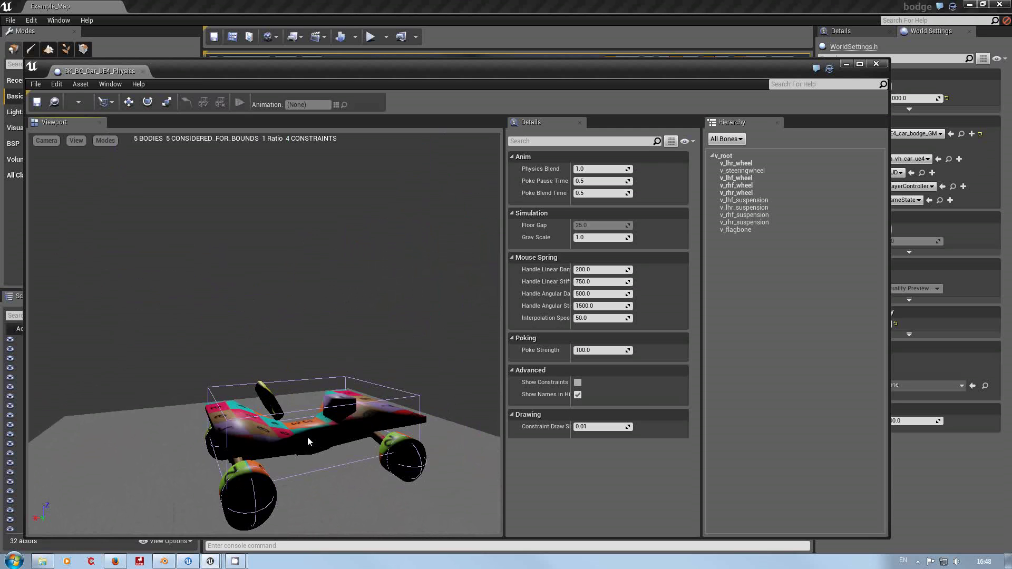
{"action": "mouse_move", "coordinate": [340, 428]}
{"action": "right_mouse_down"}
{"action": "mouse_move", "coordinate": [355, 438]}
{"action": "mouse_move", "coordinate": [279, 496]}
{"action": "mouse_move", "coordinate": [347, 422]}
{"action": "mouse_move", "coordinate": [340, 428]}
{"action": "right_mouse_up"}
{"action": "mouse_move", "coordinate": [340, 432]}
{"action": "left_mouse_down", "text": "alt"}
{"action": "mouse_move", "coordinate": [79, 438]}
{"action": "mouse_move", "coordinate": [369, 490]}
{"action": "mouse_move", "coordinate": [338, 429]}
{"action": "left_mouse_up", "text": "alt"}
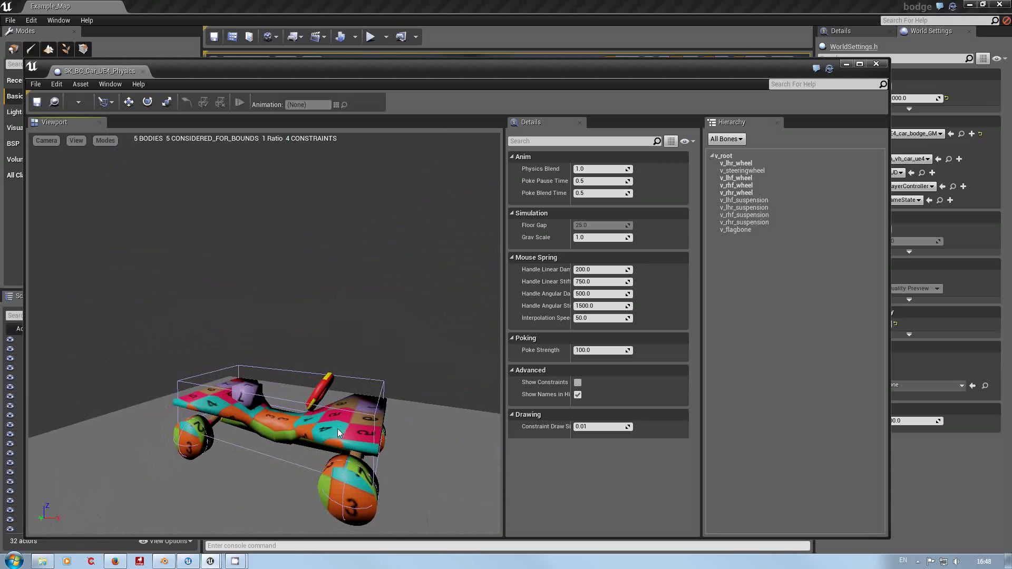
Step: Delete the physics bodies of the v_root bone and all bones below it
{"action": "left_click", "coordinate": [319, 407]}
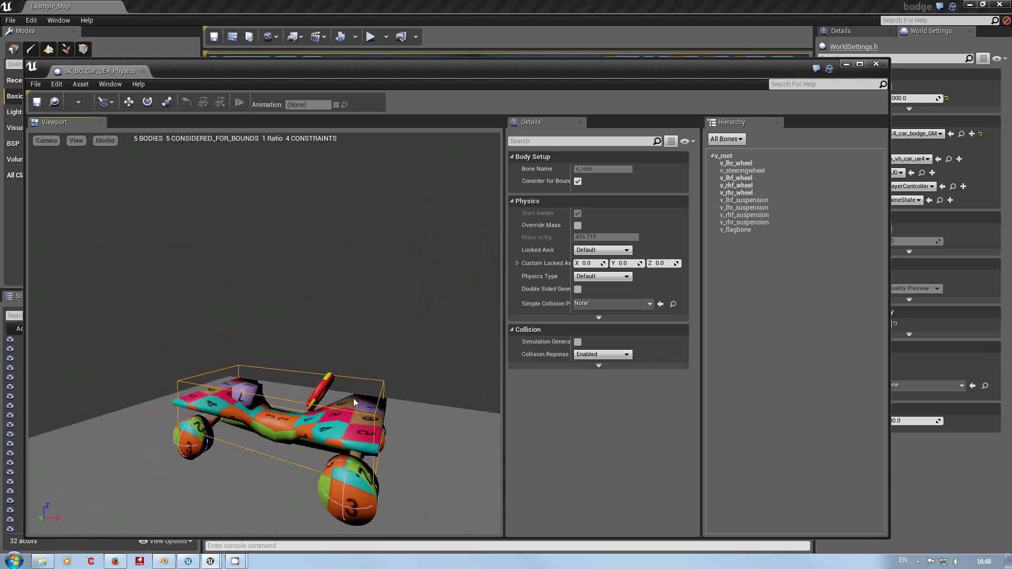
{"action": "left_click", "coordinate": [727, 157]}
{"action": "right_click", "coordinate": [729, 157]}
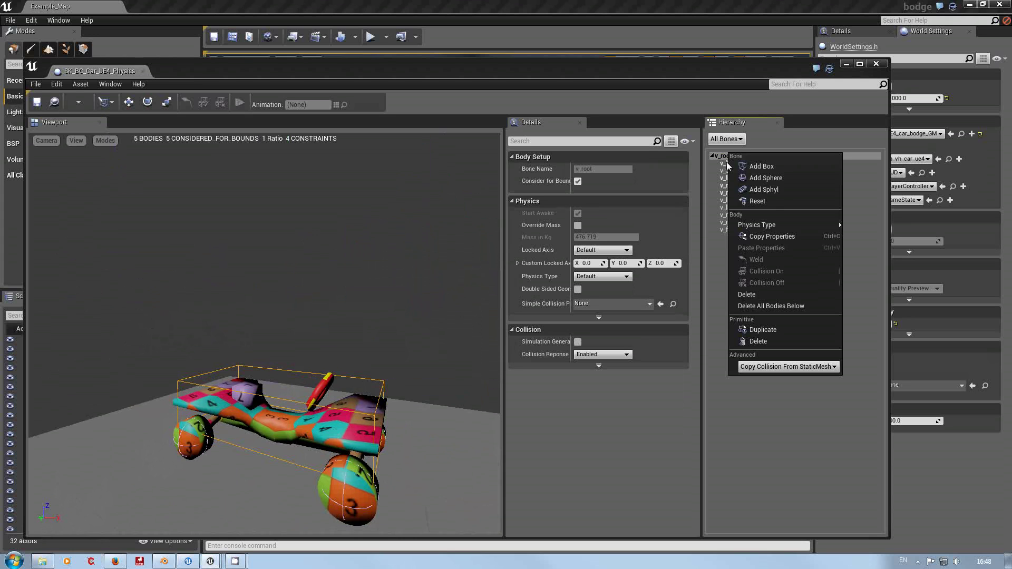
{"action": "left_click", "coordinate": [770, 306]}
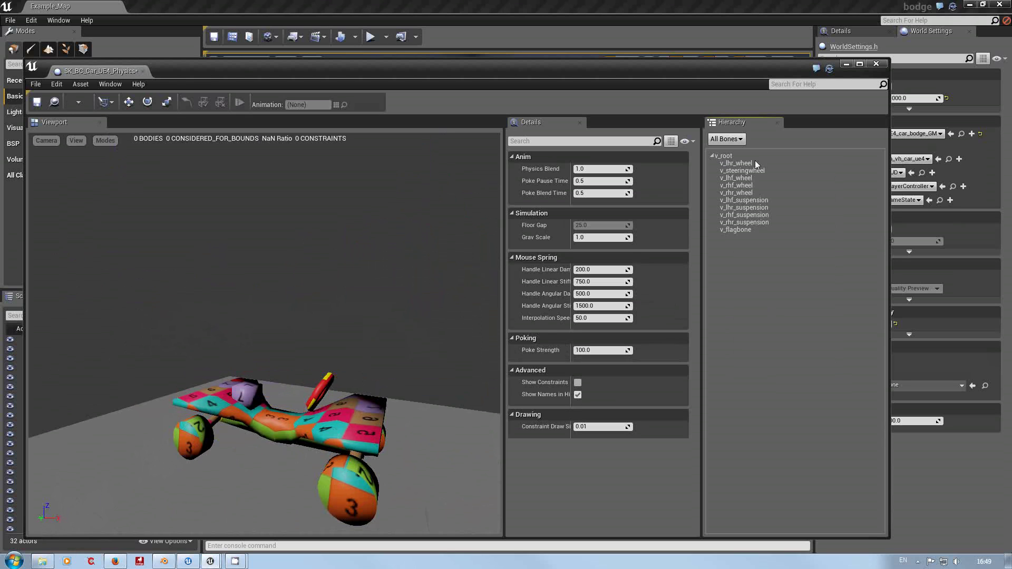
Step: Add a new physics body to the v_root bone with Sphyl collision geometry
{"action": "mouse_move", "coordinate": [254, 396]}
{"action": "left_mouse_down"}
{"action": "mouse_move", "coordinate": [248, 432]}
{"action": "mouse_move", "coordinate": [253, 385]}
{"action": "mouse_move", "coordinate": [264, 392]}
{"action": "mouse_move", "coordinate": [254, 396]}
{"action": "left_mouse_up"}
{"action": "left_click", "coordinate": [732, 154]}
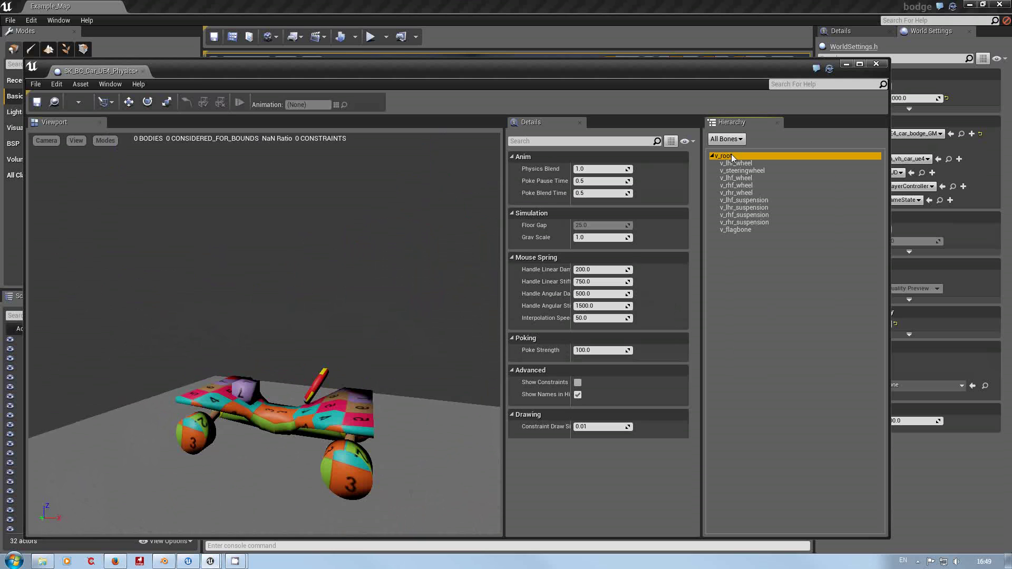
{"action": "right_click", "coordinate": [731, 154]}
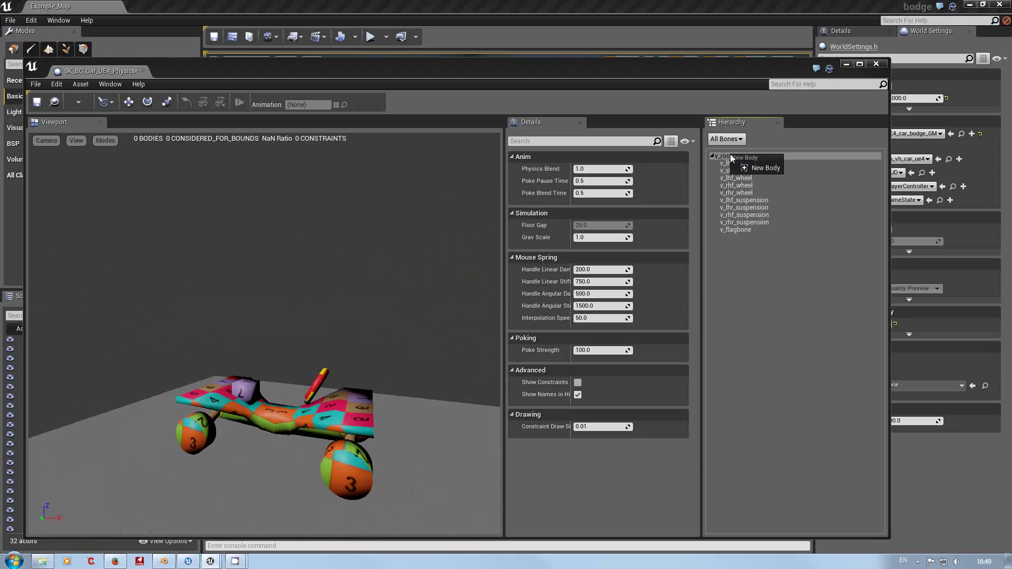
{"action": "left_click", "coordinate": [755, 170]}
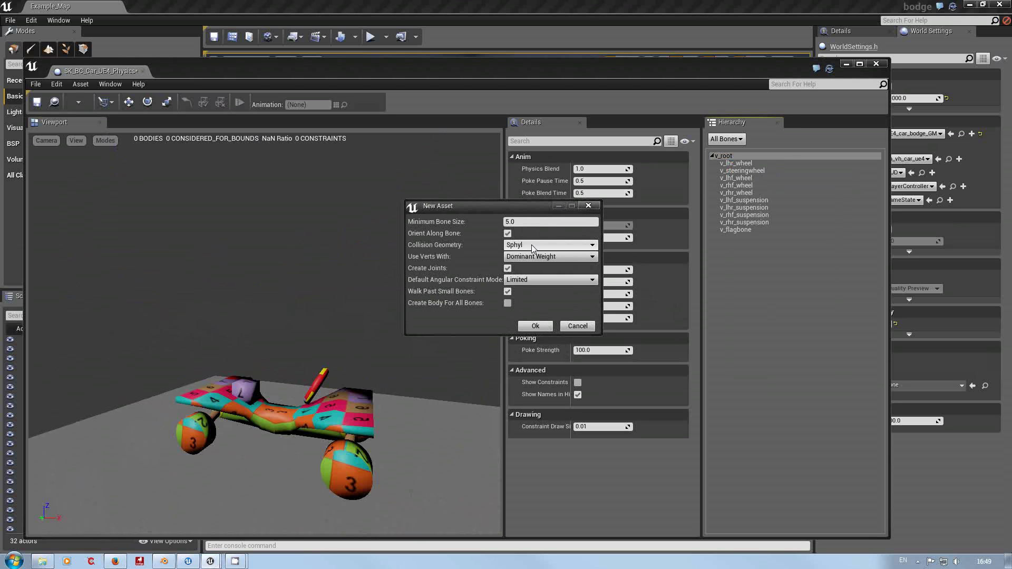
{"action": "left_click", "coordinate": [535, 326]}
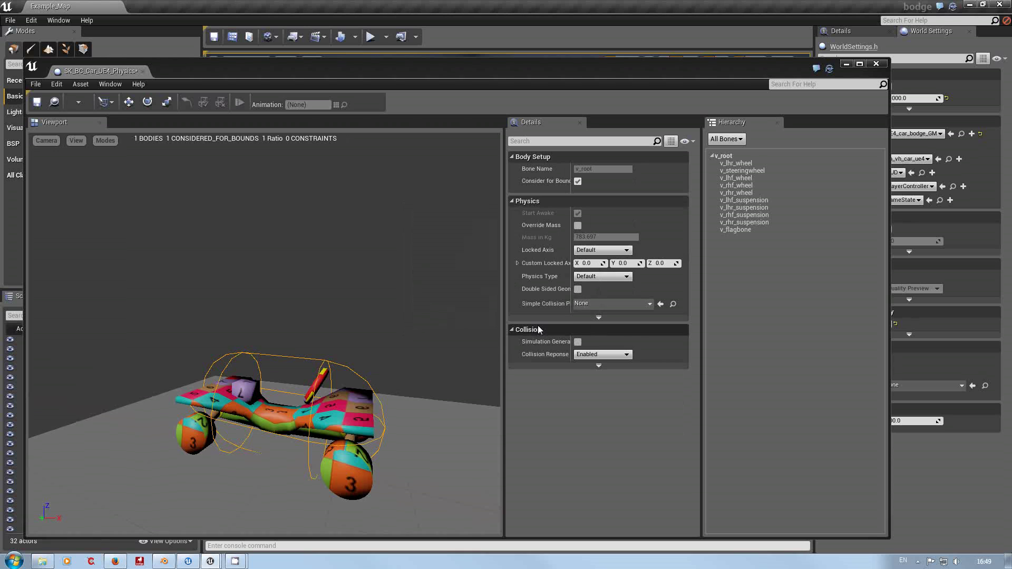
Step: Add a new physics body to the v_lhr_wheel bone with Sphere collision geometry
{"action": "left_click", "coordinate": [732, 163]}
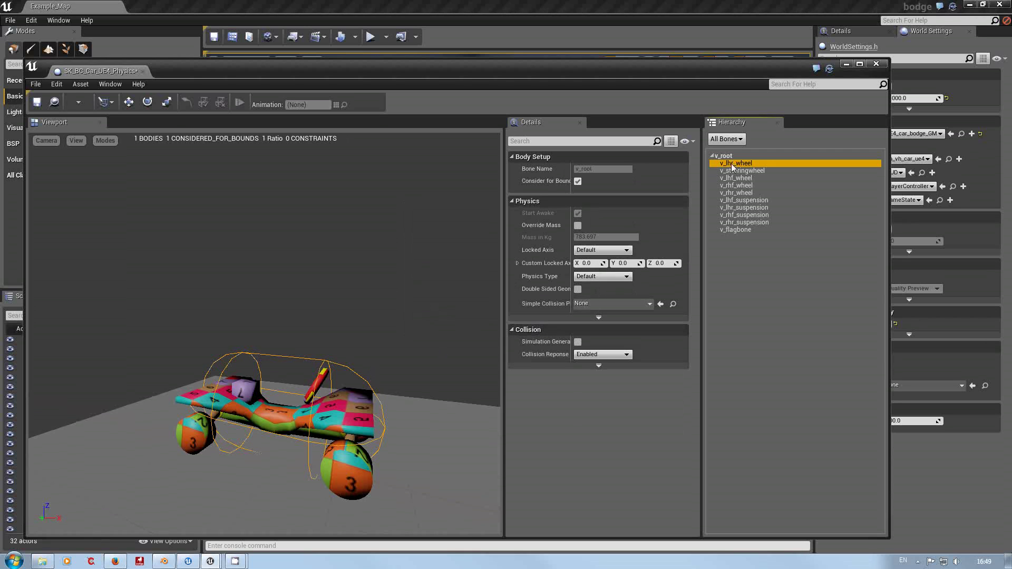
{"action": "right_click", "coordinate": [736, 164]}
{"action": "left_click", "coordinate": [764, 177]}
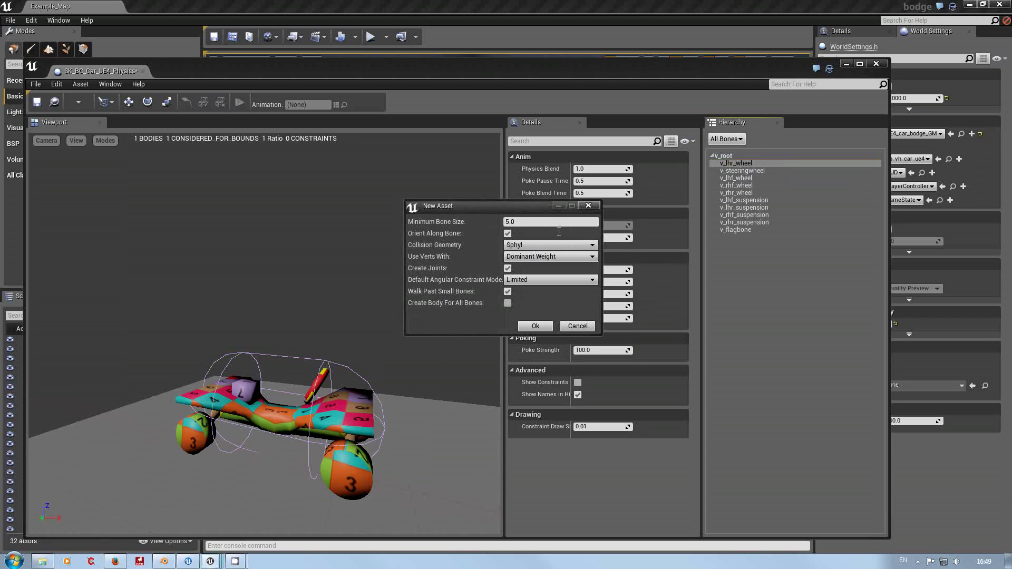
{"action": "left_click", "coordinate": [536, 246]}
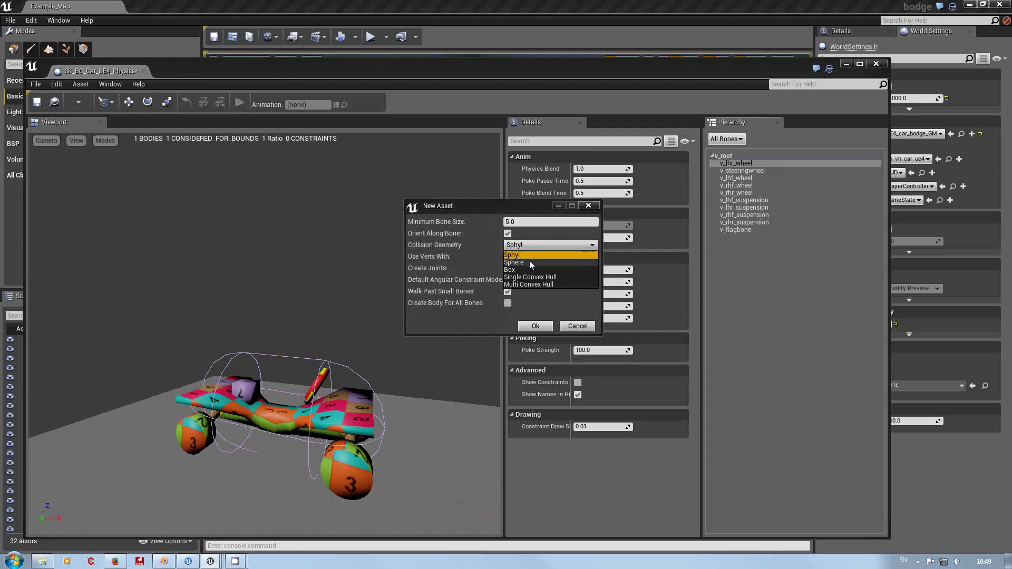
{"action": "left_click", "coordinate": [530, 262]}
{"action": "left_click", "coordinate": [536, 325]}
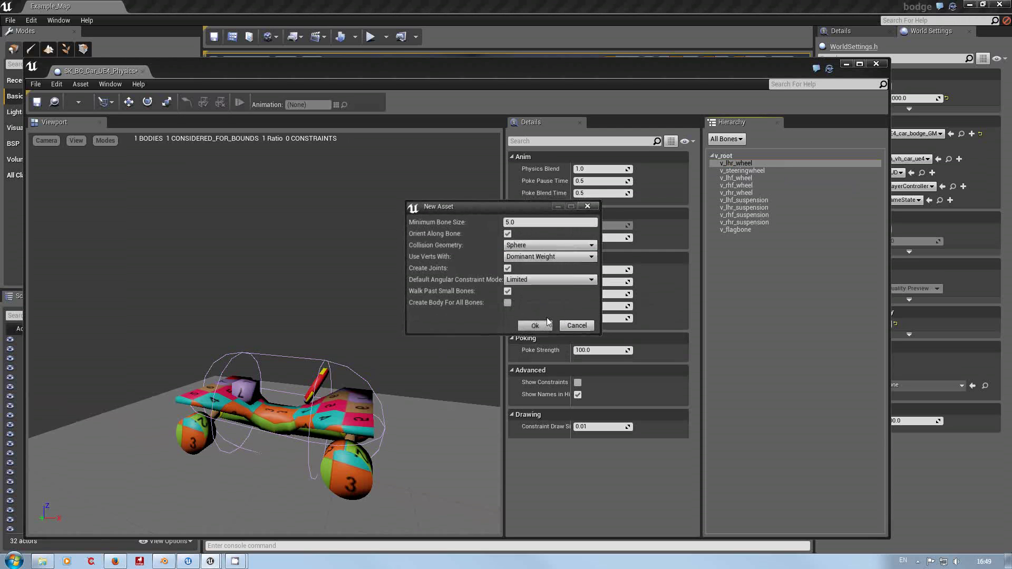
Step: Add a new physics body to the v_lhf_wheel bone with Sphere collision geometry
{"action": "left_click", "coordinate": [733, 179]}
{"action": "right_click", "coordinate": [738, 182]}
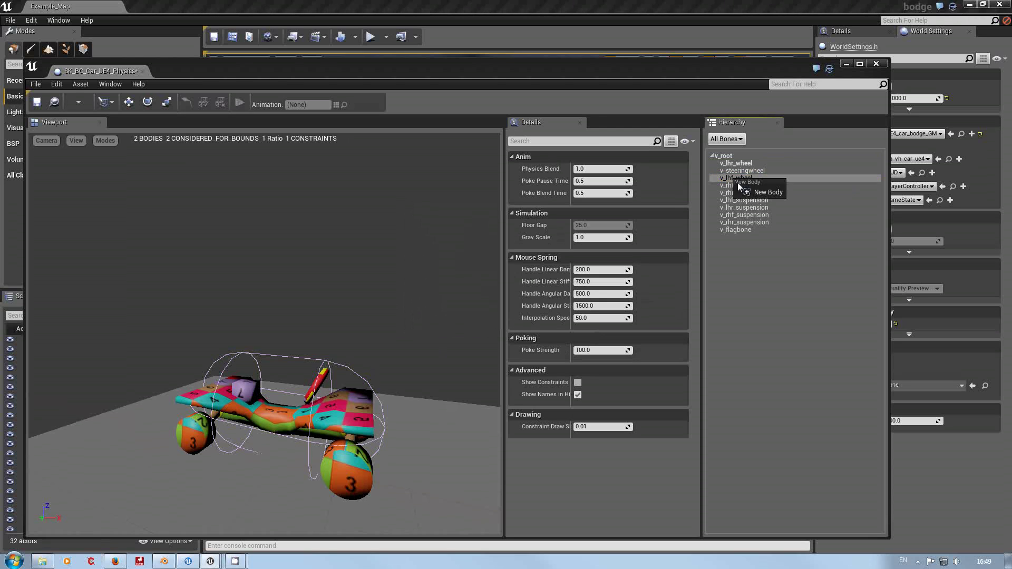
{"action": "left_click", "coordinate": [761, 194]}
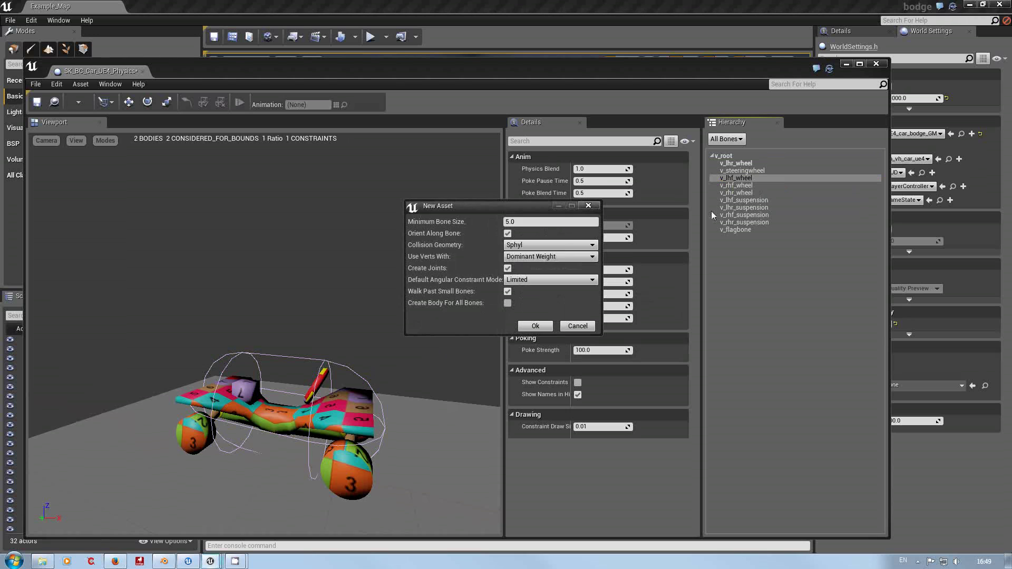
{"action": "left_click", "coordinate": [537, 245]}
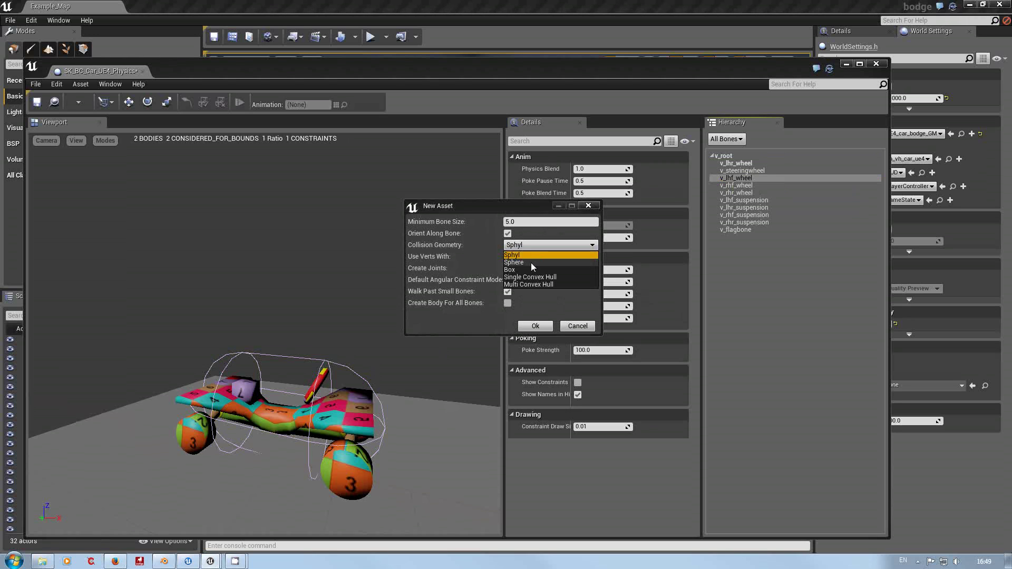
{"action": "left_click", "coordinate": [530, 262]}
{"action": "left_click", "coordinate": [548, 326]}
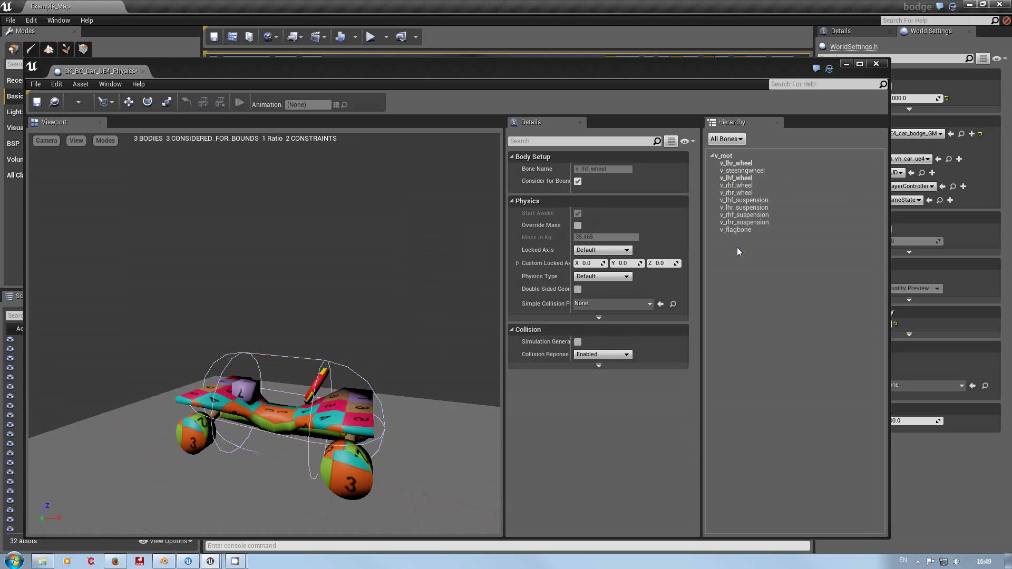
Step: Add a new physics body to the v_rhf_wheel bone with Sphere collision geometry
{"action": "right_click", "coordinate": [736, 186]}
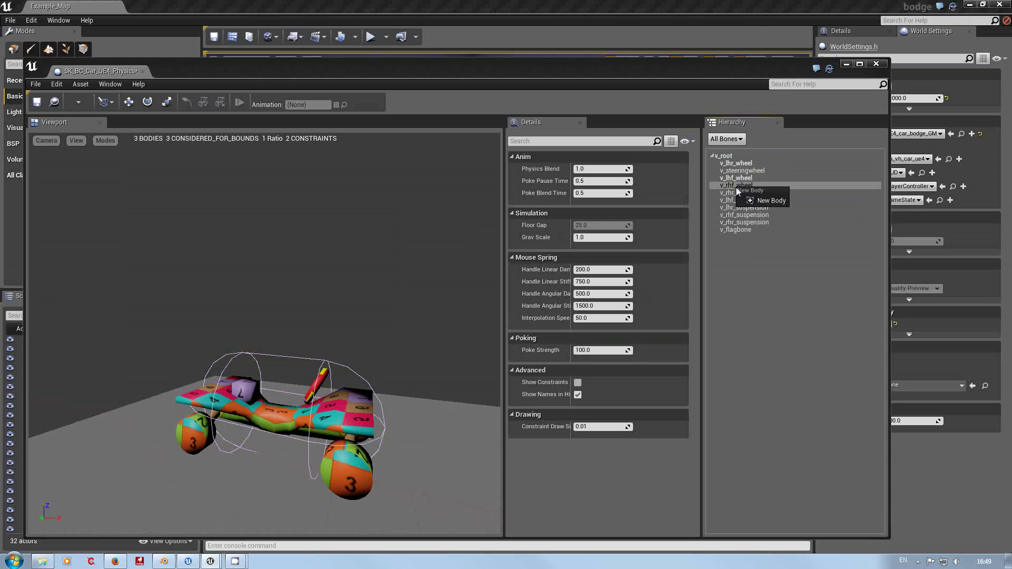
{"action": "left_click", "coordinate": [767, 202]}
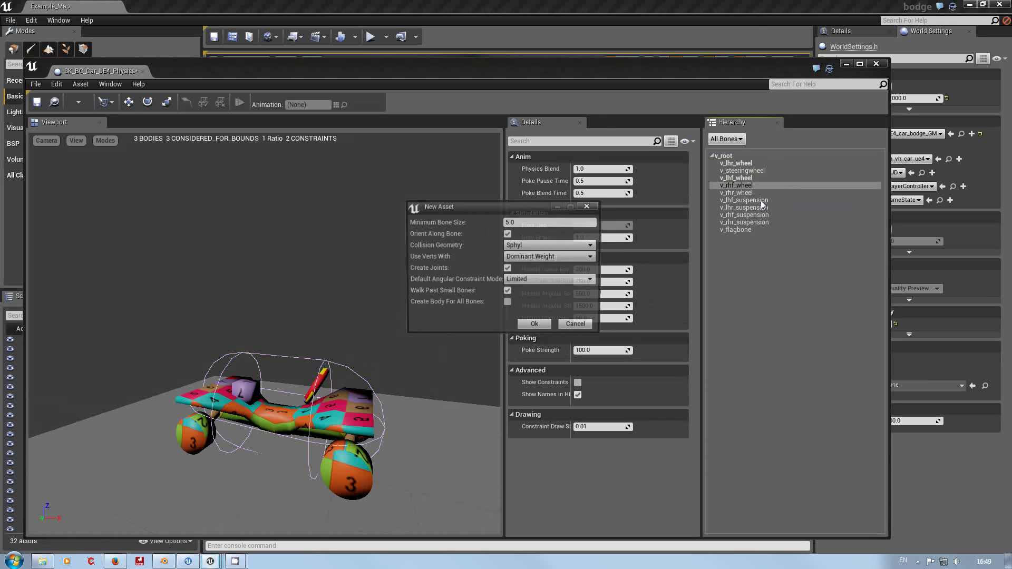
{"action": "left_click", "coordinate": [549, 243]}
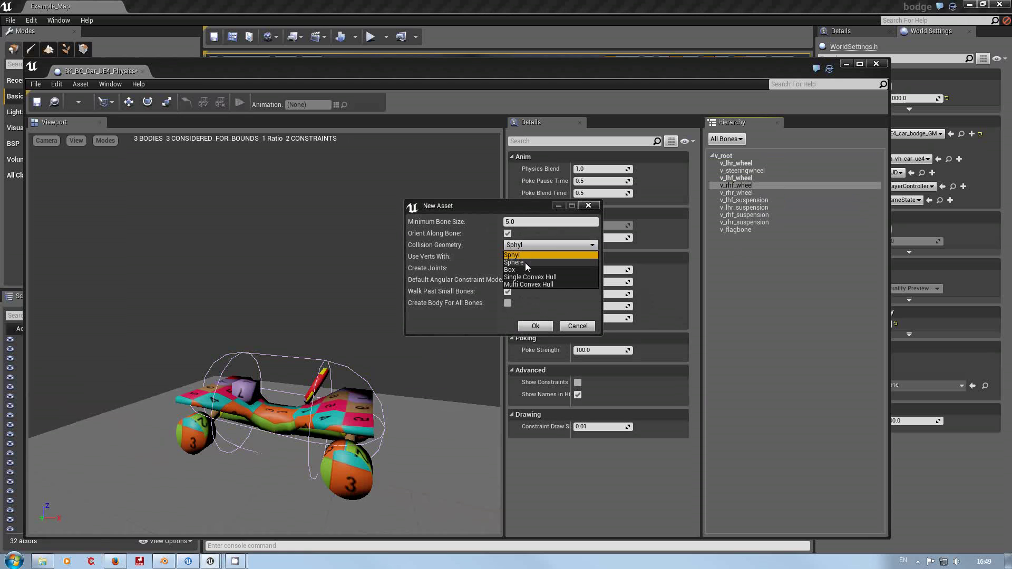
{"action": "left_click", "coordinate": [525, 262]}
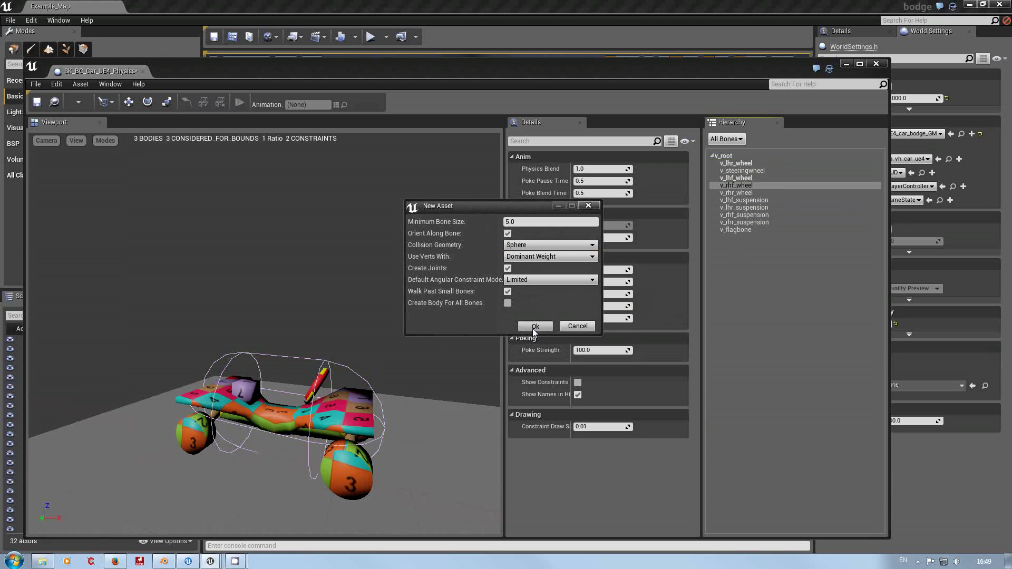
{"action": "left_click", "coordinate": [532, 327]}
Step: Add a new physics body to the v_rhr_wheel bone with Sphere collision geometry
{"action": "left_click", "coordinate": [739, 194]}
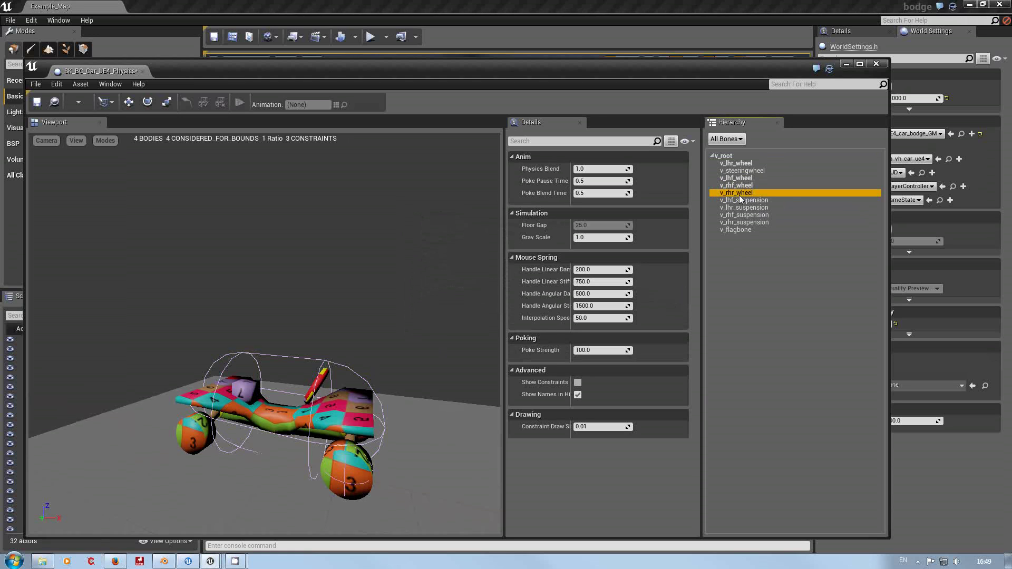
{"action": "right_click", "coordinate": [739, 194]}
{"action": "left_click", "coordinate": [765, 207]}
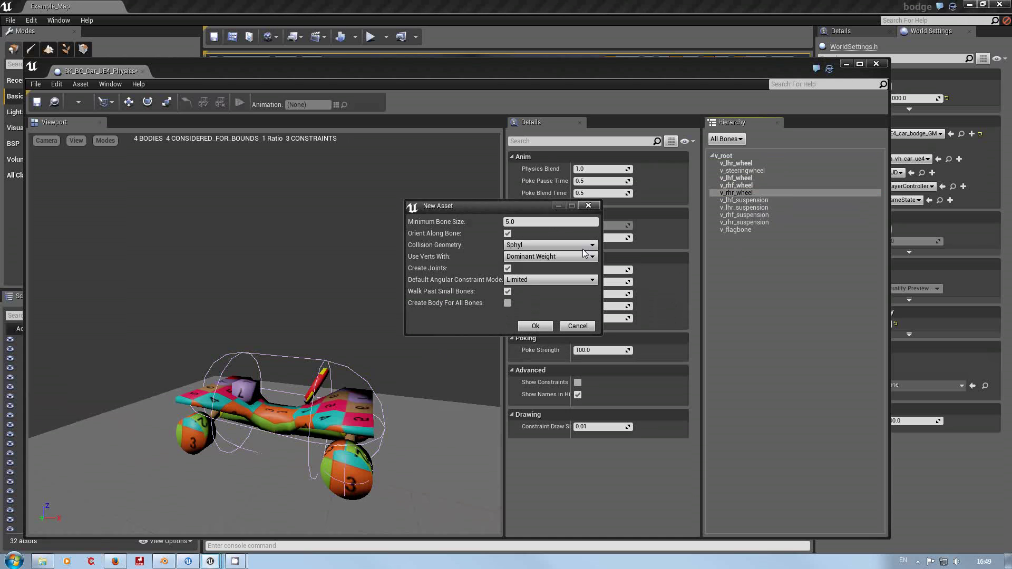
{"action": "left_click", "coordinate": [539, 245]}
{"action": "left_click", "coordinate": [527, 262]}
{"action": "left_click", "coordinate": [536, 326]}
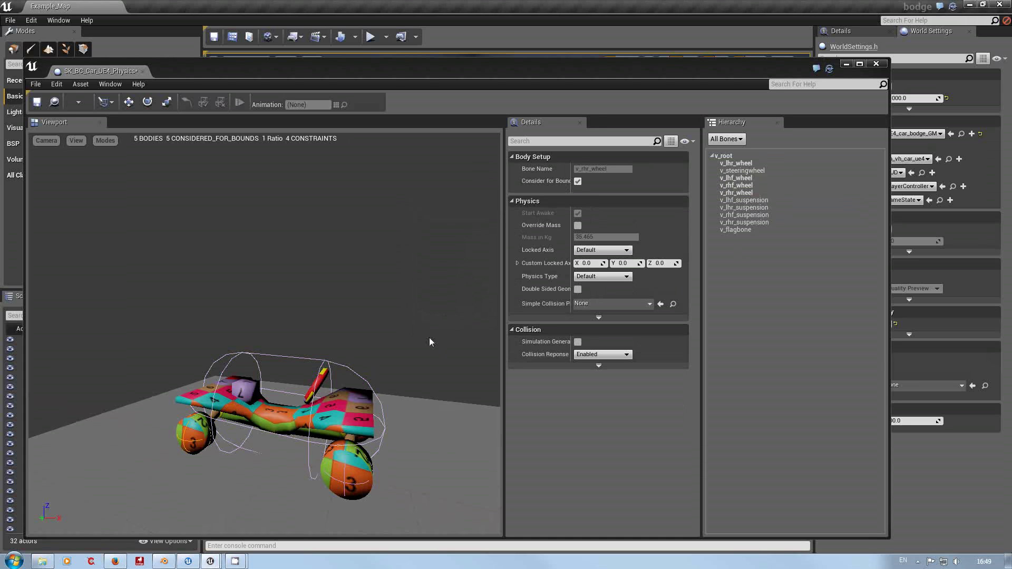
Step: Set the Physics Type of the v_rhr_wheel and v_rhf_wheel bodies to Kinematic
{"action": "left_click", "coordinate": [739, 193]}
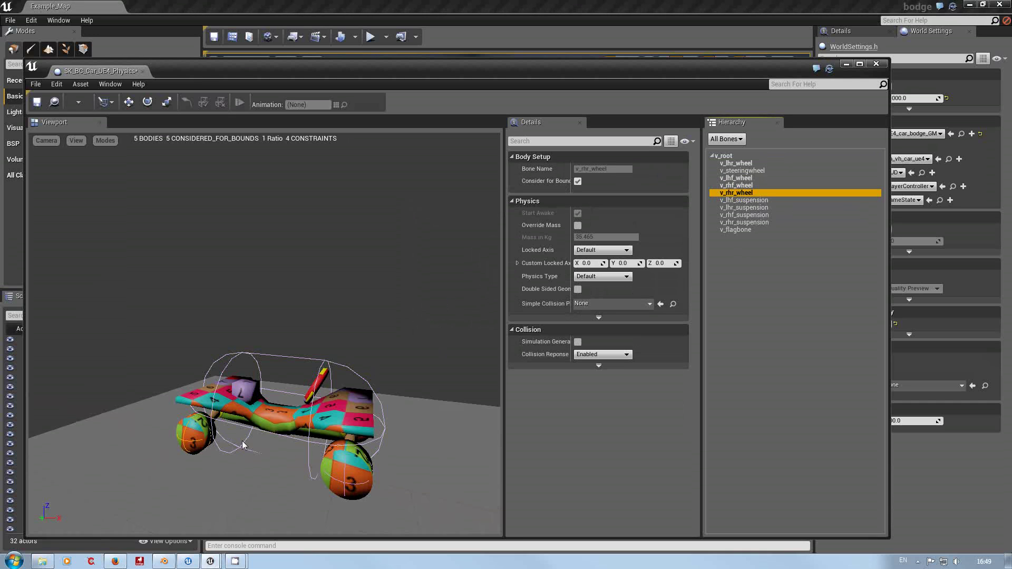
{"action": "left_click", "coordinate": [615, 276]}
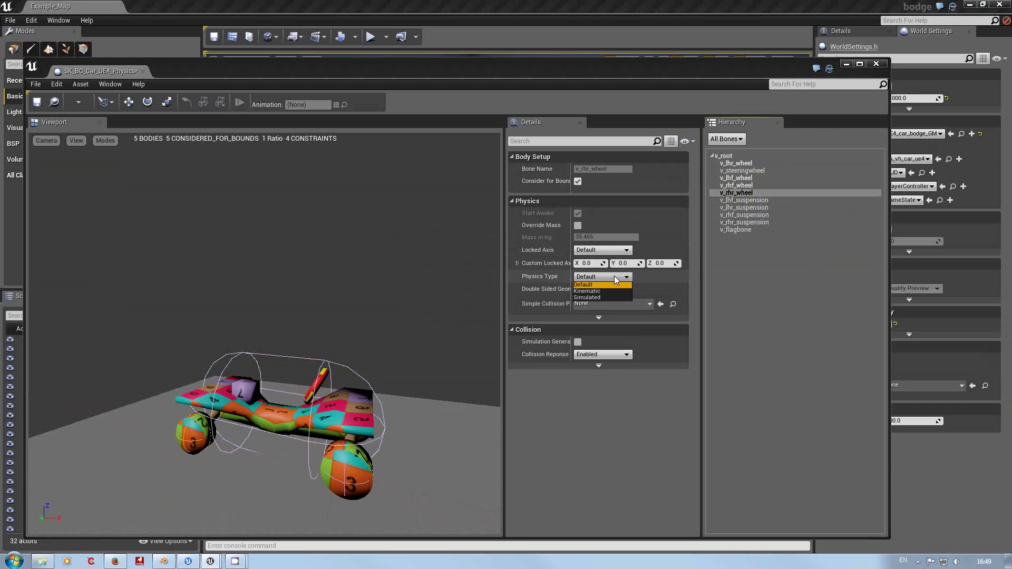
{"action": "left_click", "coordinate": [587, 291]}
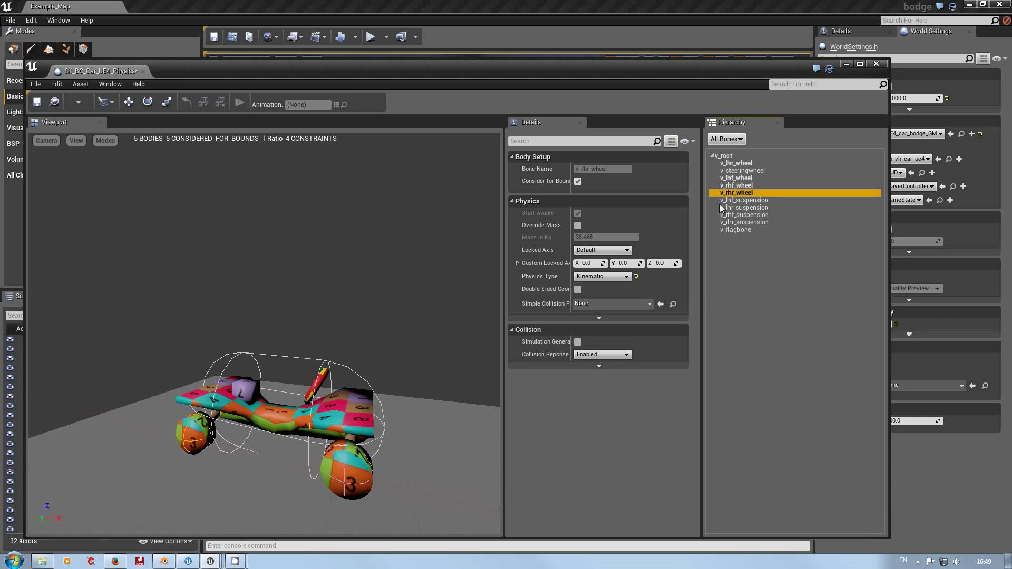
{"action": "left_click", "coordinate": [735, 186]}
{"action": "left_click", "coordinate": [619, 276]}
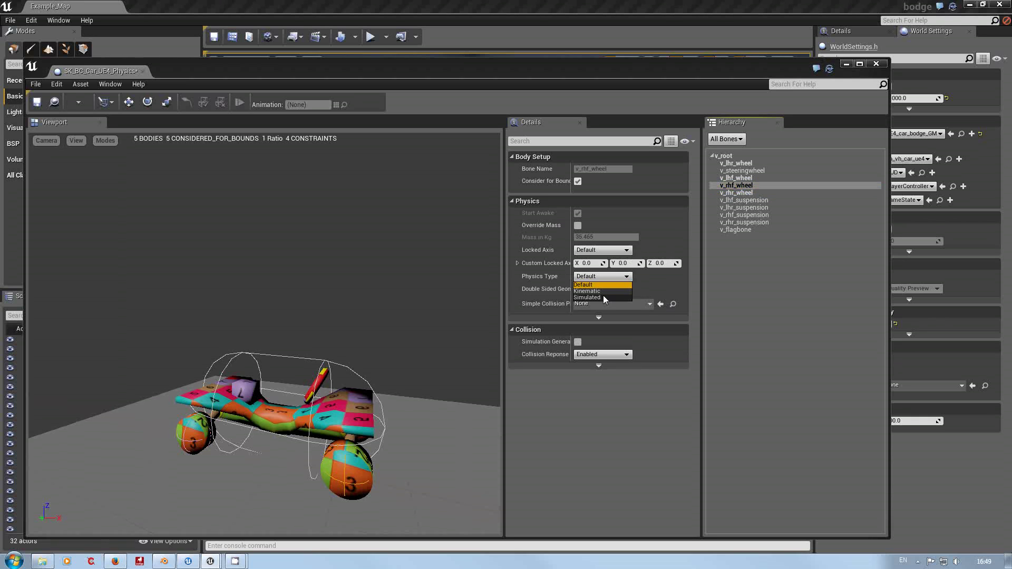
{"action": "left_click", "coordinate": [603, 291]}
Step: Set the Physics Type of the v_lhf_wheel and v_lhr_wheel bodies to Kinematic
{"action": "left_click", "coordinate": [728, 179]}
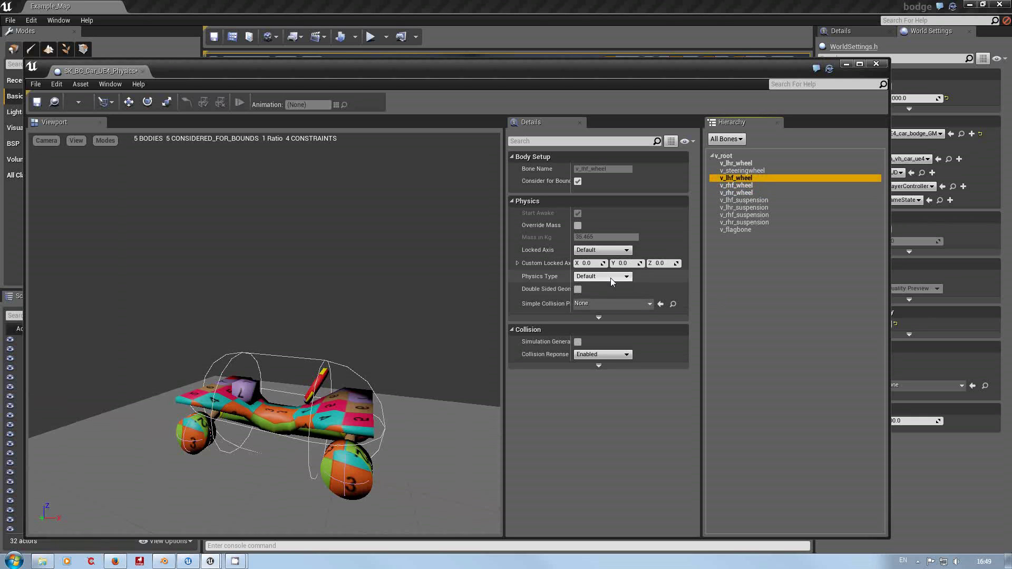
{"action": "left_click", "coordinate": [610, 277]}
{"action": "left_click", "coordinate": [614, 287]}
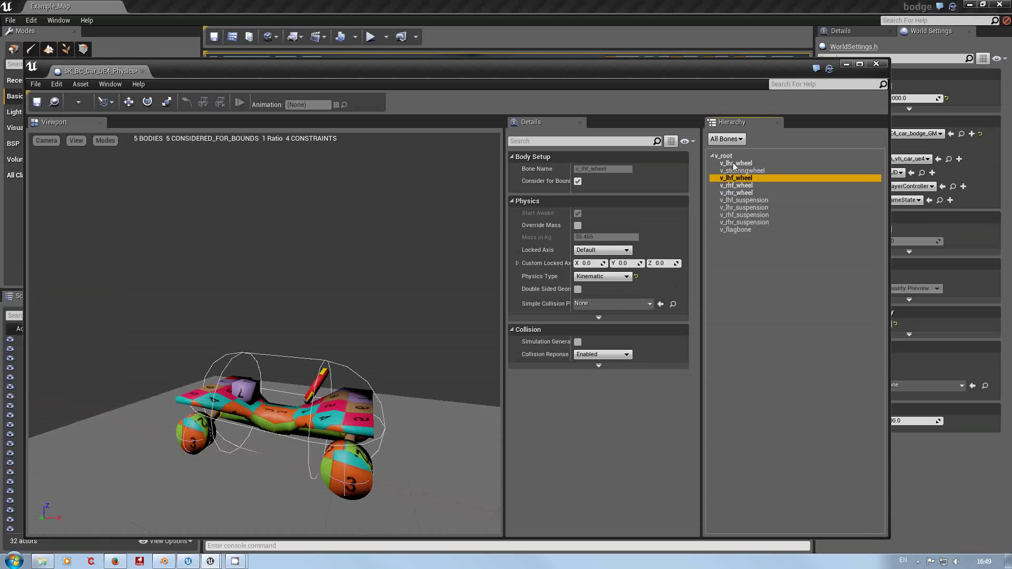
{"action": "left_click", "coordinate": [736, 163]}
{"action": "left_click", "coordinate": [606, 276]}
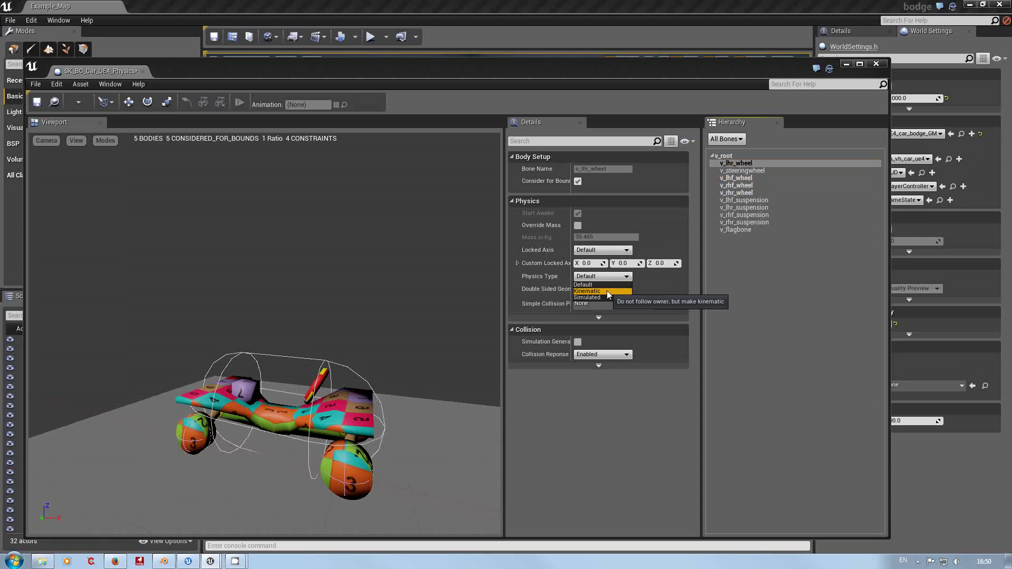
{"action": "left_click", "coordinate": [605, 291]}
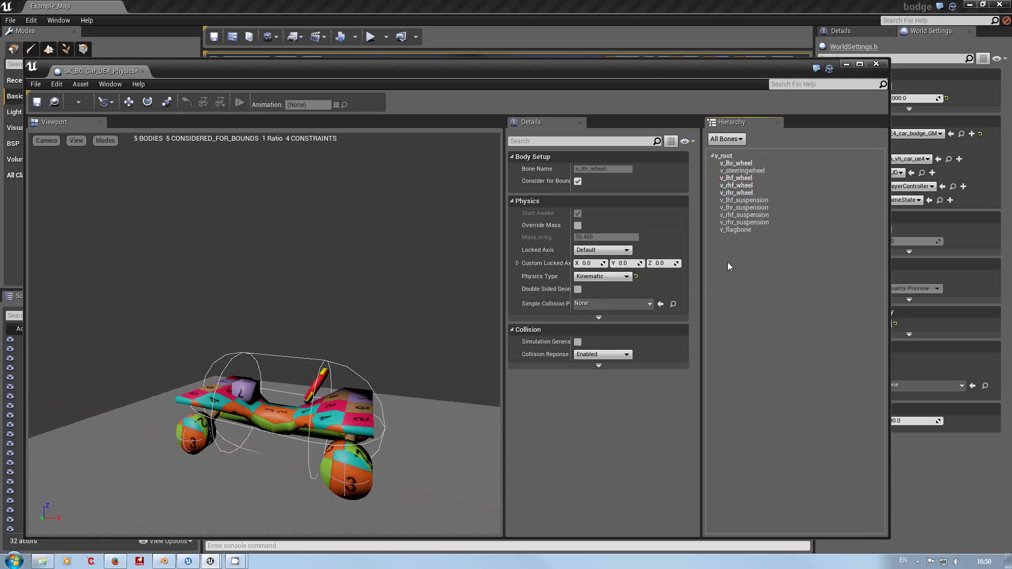
Step: Copy the collision from the first S_BC_Car_Col_UE4 static mesh in the /Game/Car_UE4 path onto the v_root body
{"action": "mouse_move", "coordinate": [442, 448]}
{"action": "right_mouse_down"}
{"action": "mouse_move", "coordinate": [347, 448]}
{"action": "mouse_move", "coordinate": [435, 441]}
{"action": "right_mouse_up"}
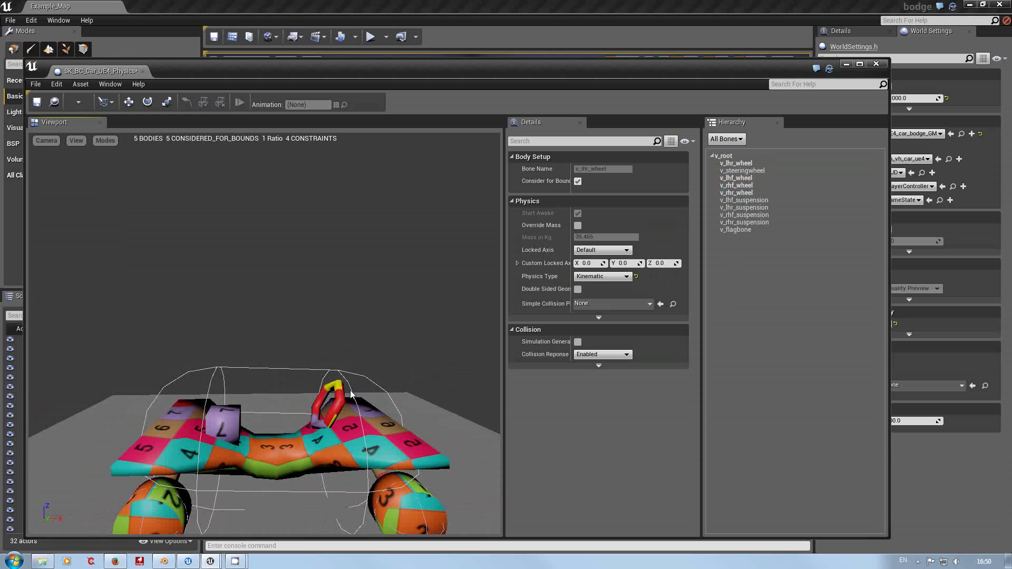
{"action": "left_click", "coordinate": [351, 391]}
{"action": "mouse_move", "coordinate": [298, 467]}
{"action": "left_mouse_down"}
{"action": "mouse_move", "coordinate": [299, 514]}
{"action": "mouse_move", "coordinate": [298, 467]}
{"action": "left_mouse_up"}
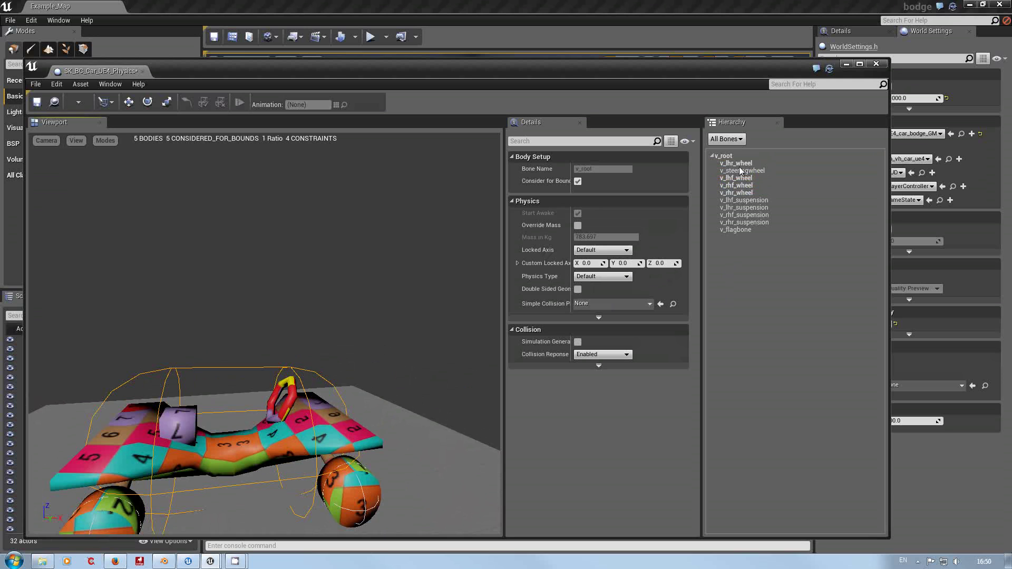
{"action": "left_click", "coordinate": [720, 159]}
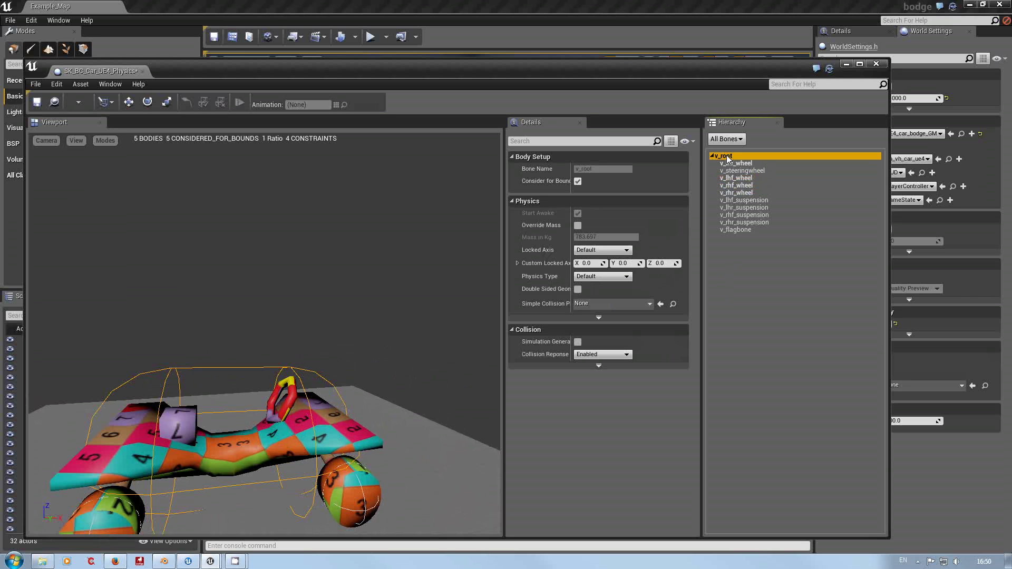
{"action": "right_click", "coordinate": [728, 159]}
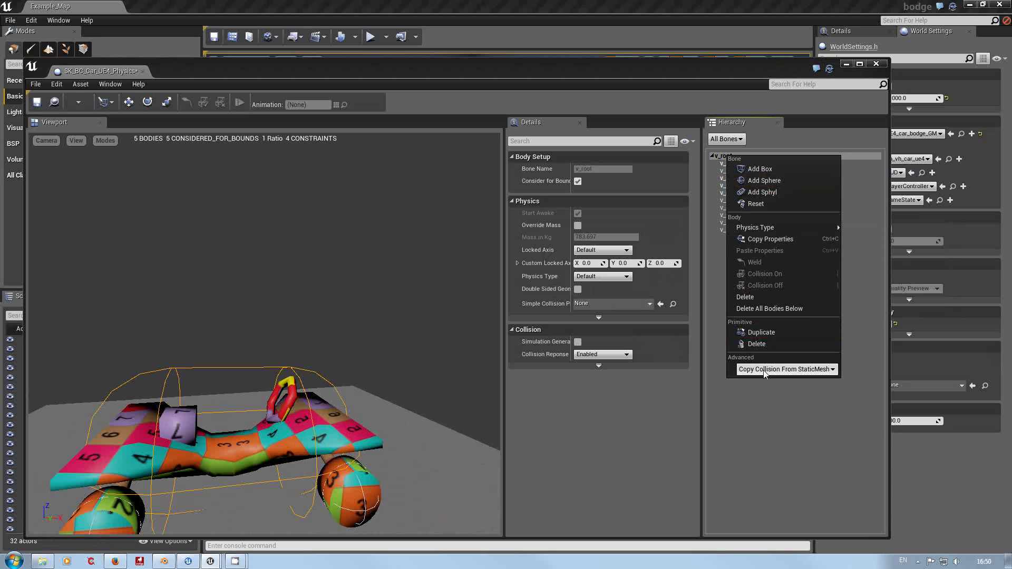
{"action": "left_click", "coordinate": [794, 370]}
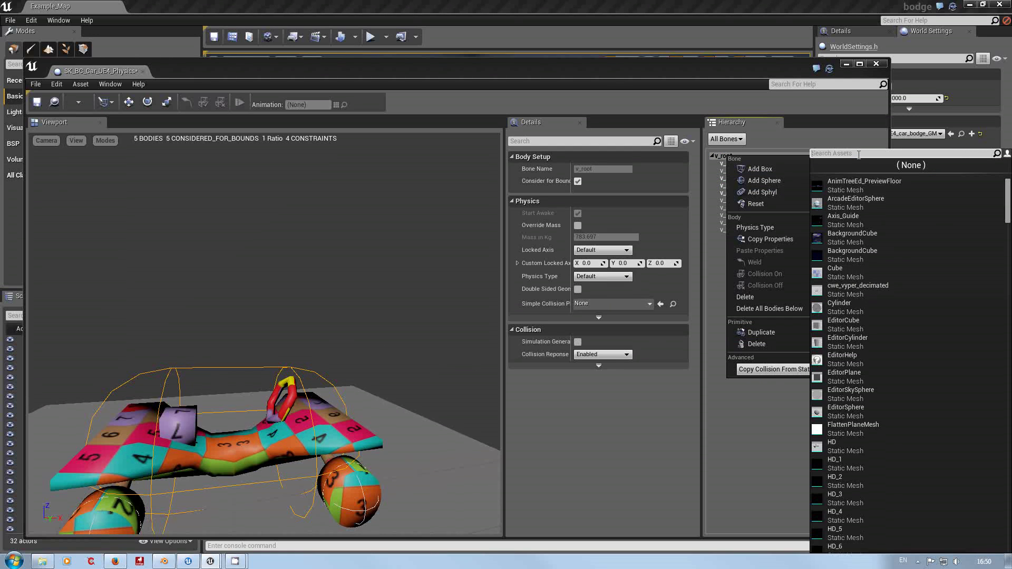
{"action": "type", "text": "car"}
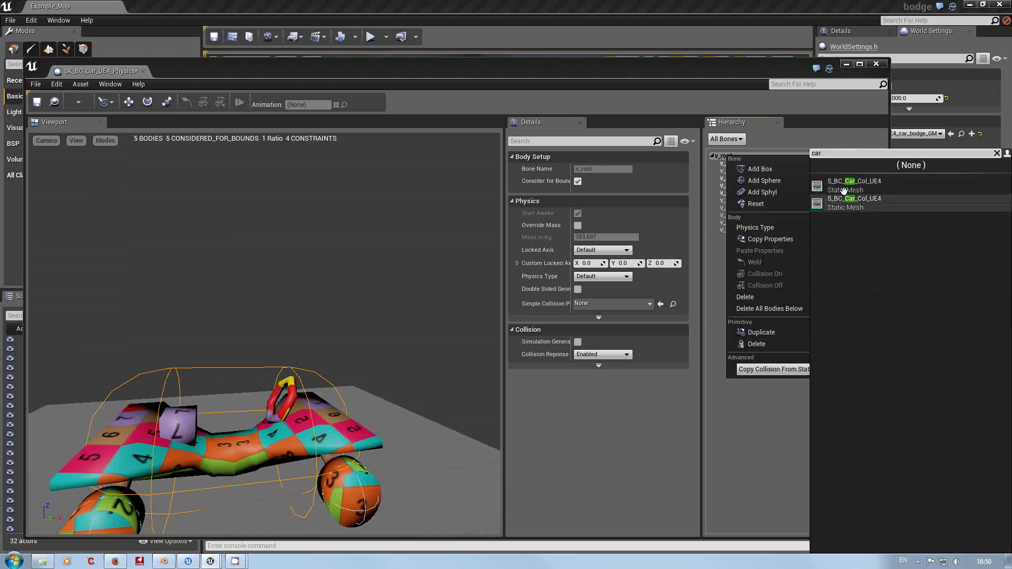
{"action": "mouse_move", "coordinate": [844, 190]}
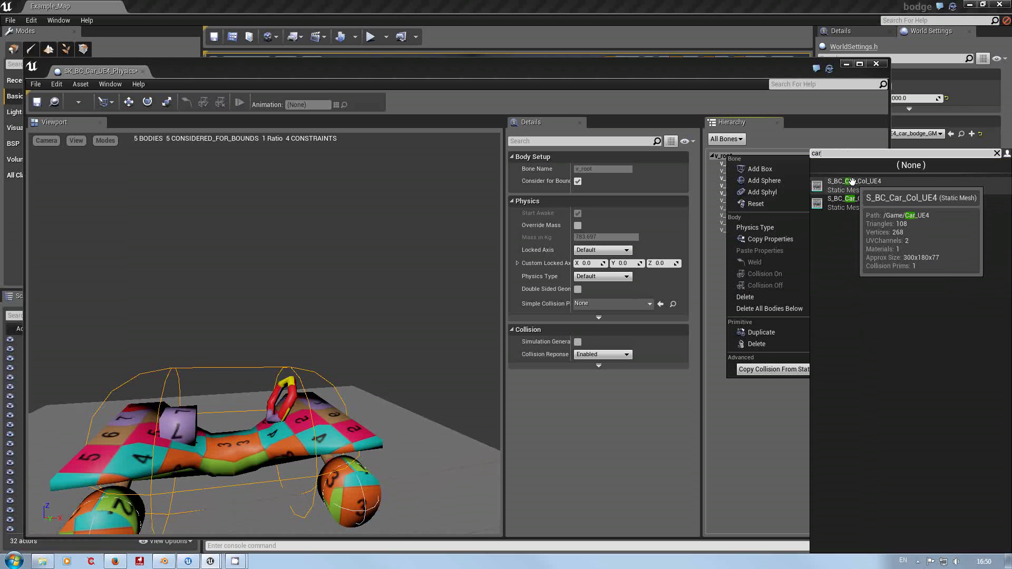
{"action": "left_click", "coordinate": [852, 181]}
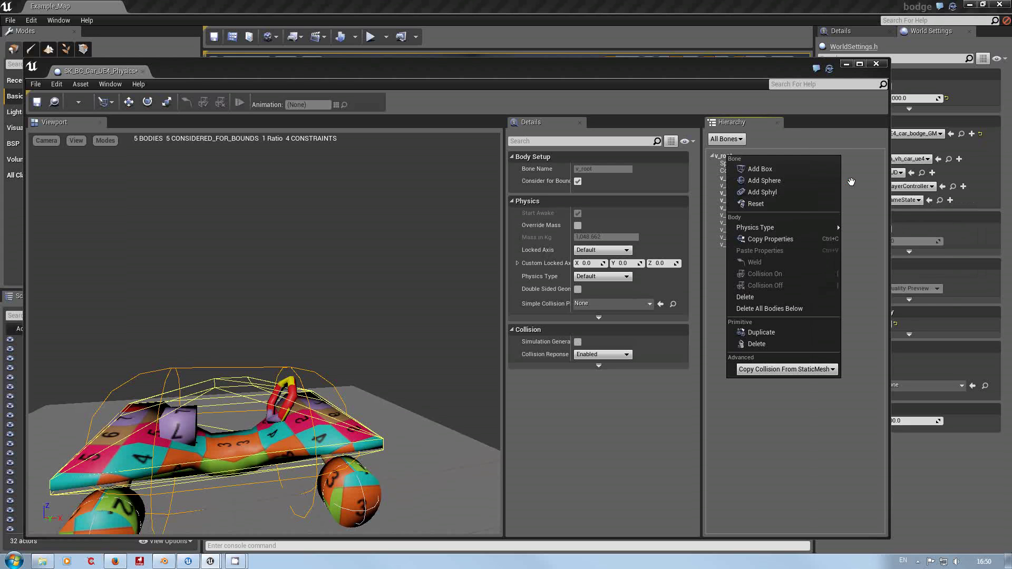
Step: Delete the whole v_root physics body by way of its Sphyl 0 entry
{"action": "left_click_drag", "start_coordinate": [419, 379], "coordinate": [390, 379]}
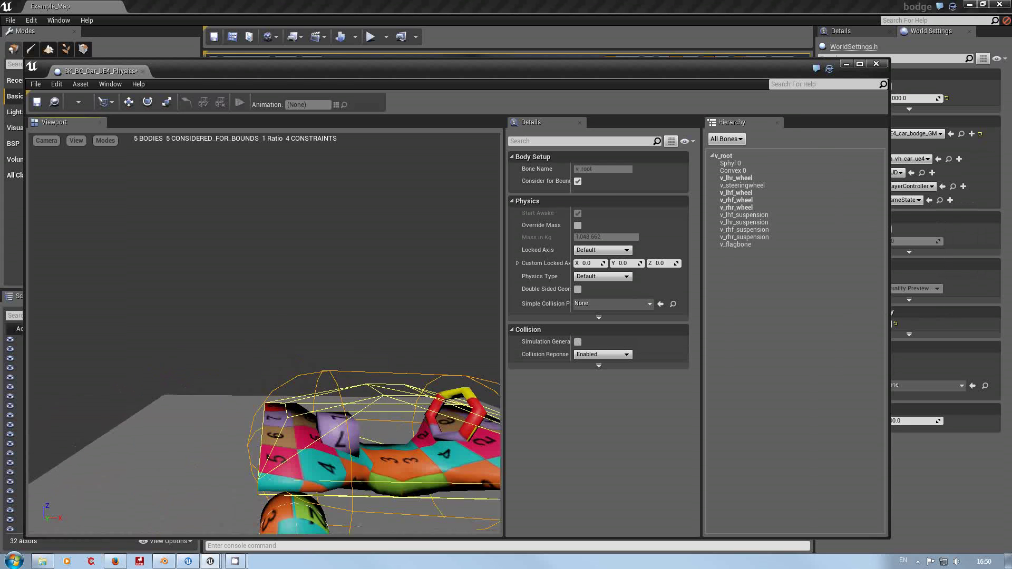
{"action": "middle_click_drag", "start_coordinate": [390, 380], "coordinate": [390, 448]}
{"action": "left_click_drag", "start_coordinate": [390, 448], "coordinate": [469, 464]}
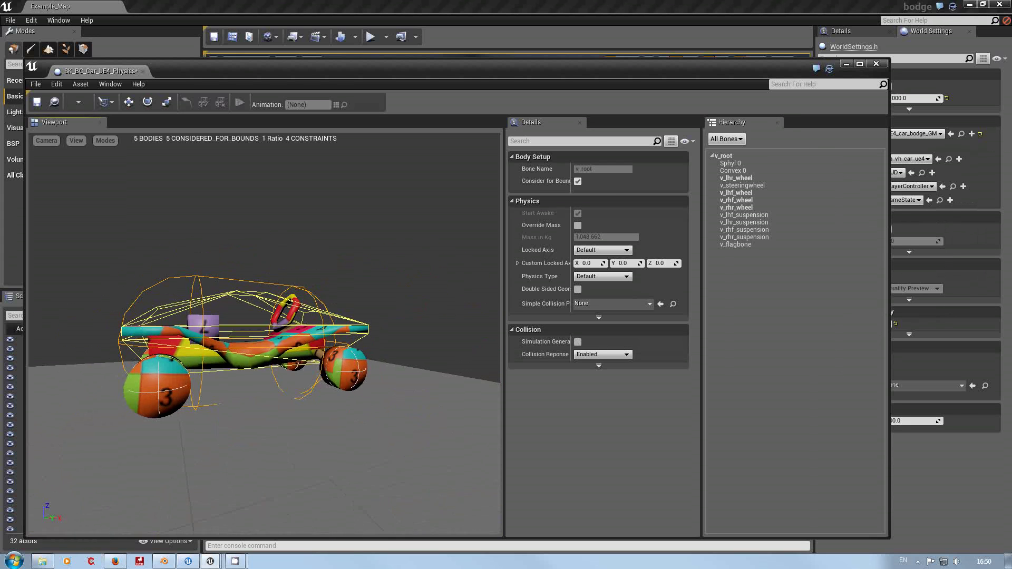
{"action": "middle_click_drag", "start_coordinate": [469, 464], "coordinate": [448, 442]}
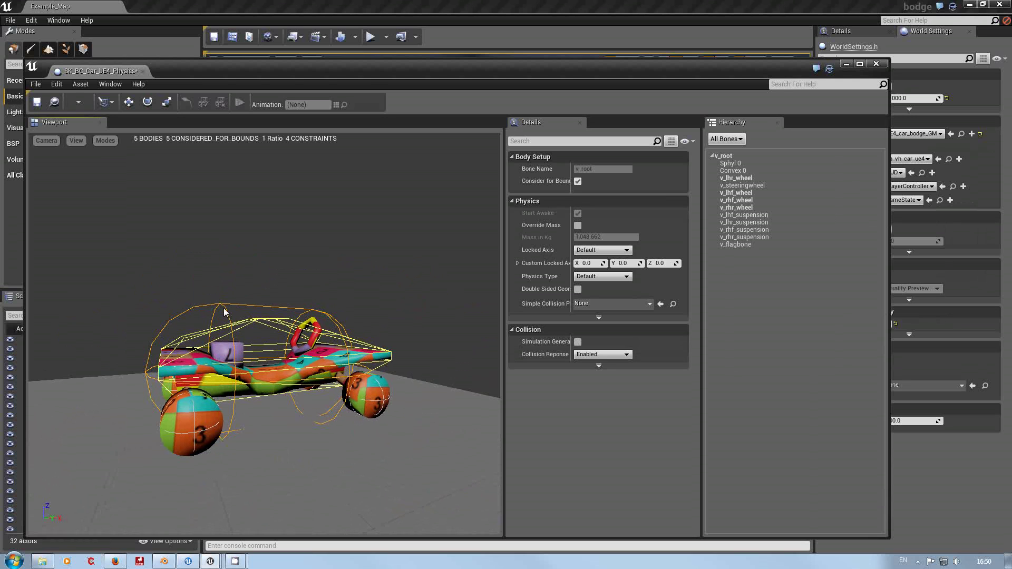
{"action": "left_click", "coordinate": [737, 164]}
{"action": "right_click", "coordinate": [737, 164]}
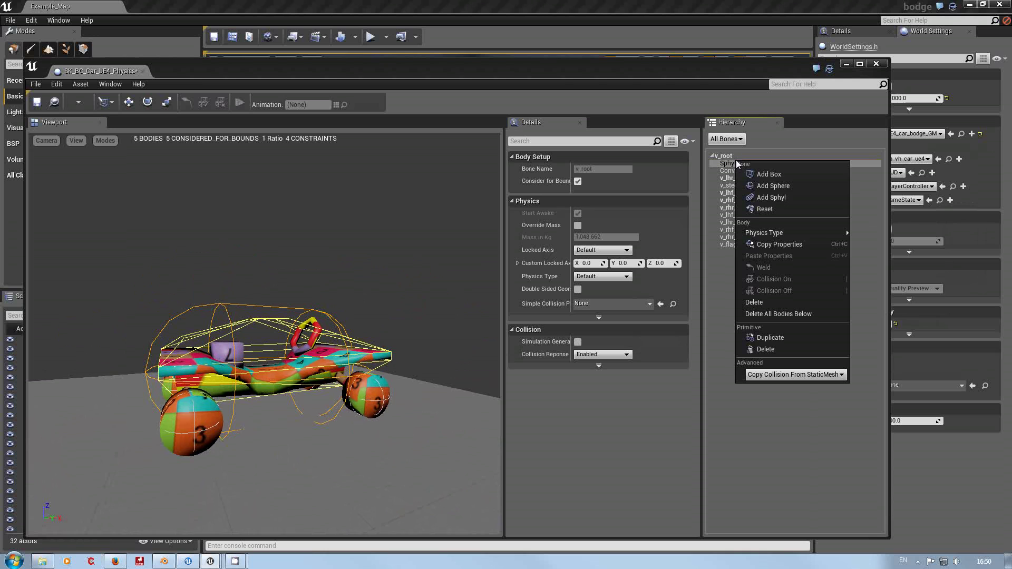
{"action": "left_click", "coordinate": [729, 163]}
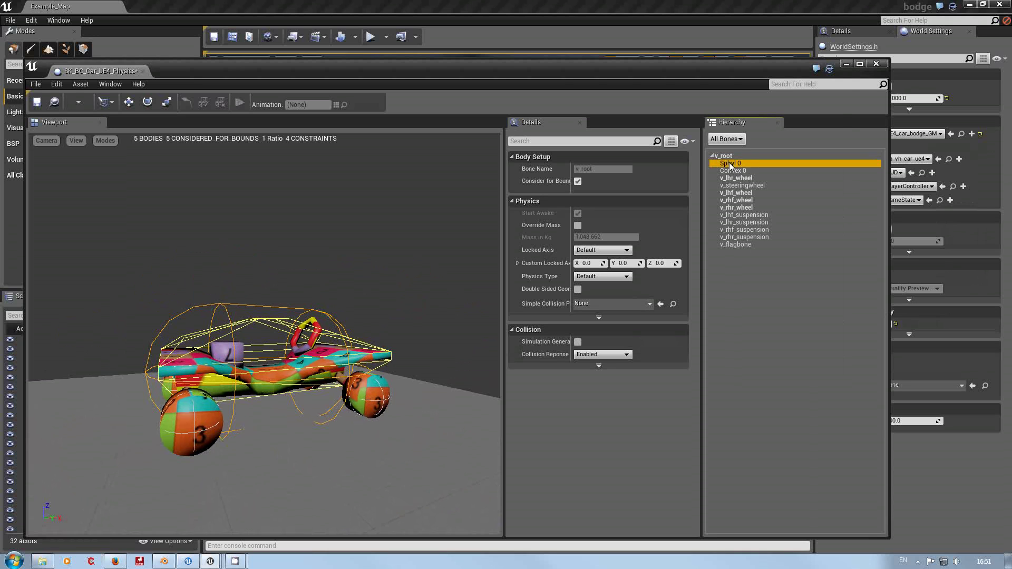
{"action": "right_click", "coordinate": [730, 165]}
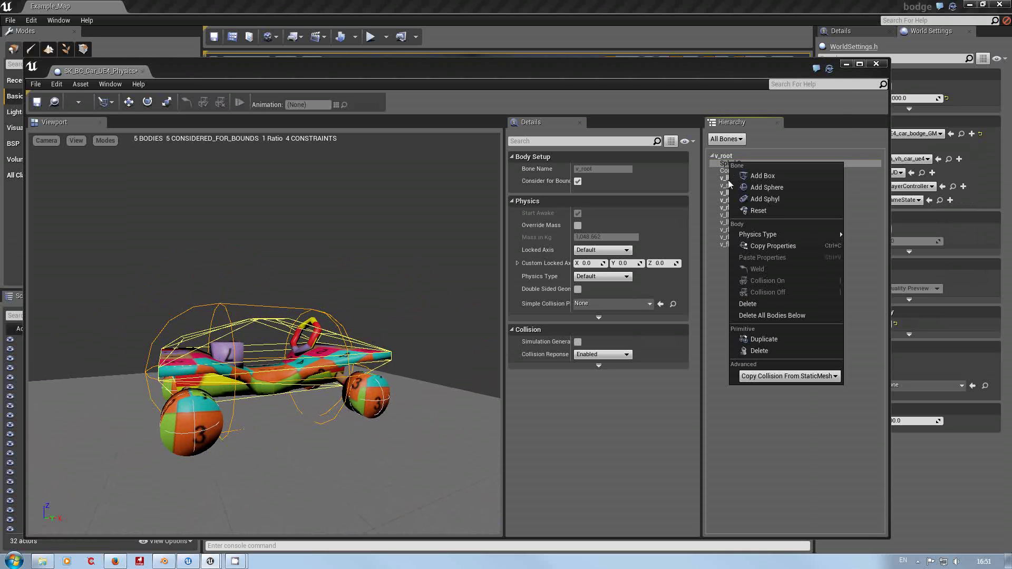
{"action": "left_click", "coordinate": [747, 305]}
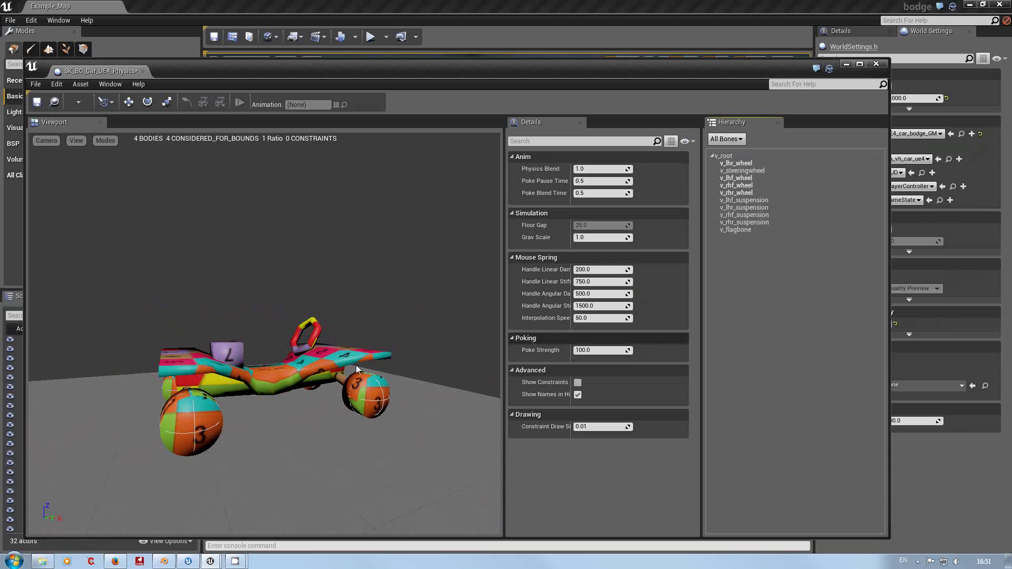
Step: Recreate the v_root physics body with Sphyl collision geometry and the default new asset settings
{"action": "right_click", "coordinate": [721, 157]}
{"action": "left_click", "coordinate": [754, 172]}
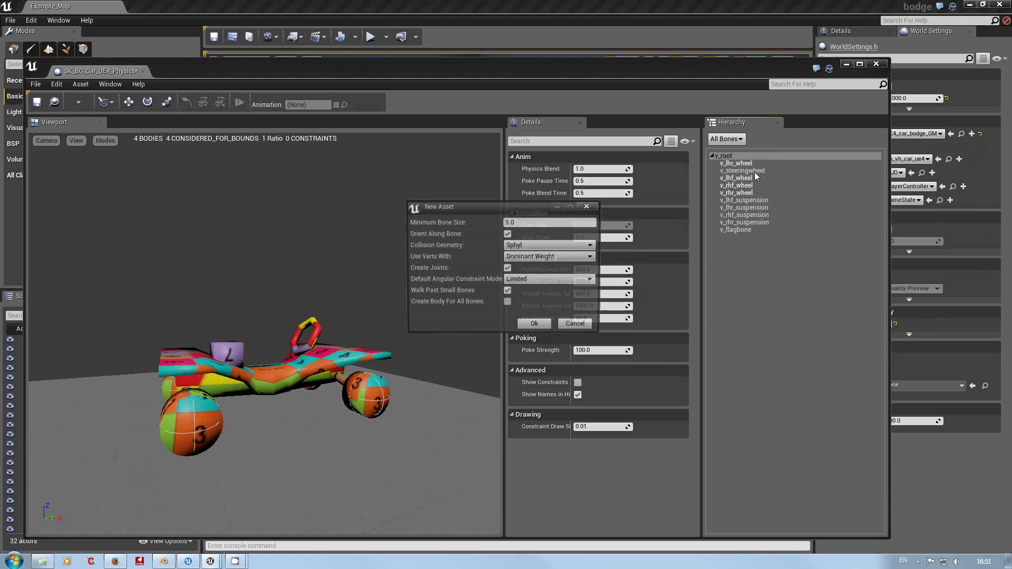
{"action": "left_click", "coordinate": [535, 326]}
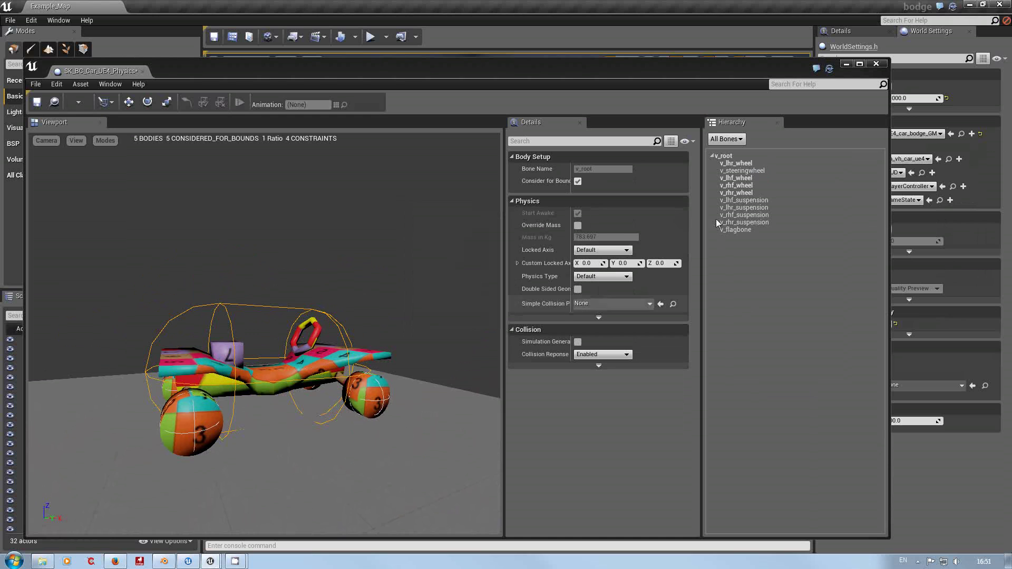
Step: Search the static meshes for "car" and copy the collision from the first S_BC_Car_Col_UE4 onto the recreated v_root body
{"action": "right_click", "coordinate": [728, 156]}
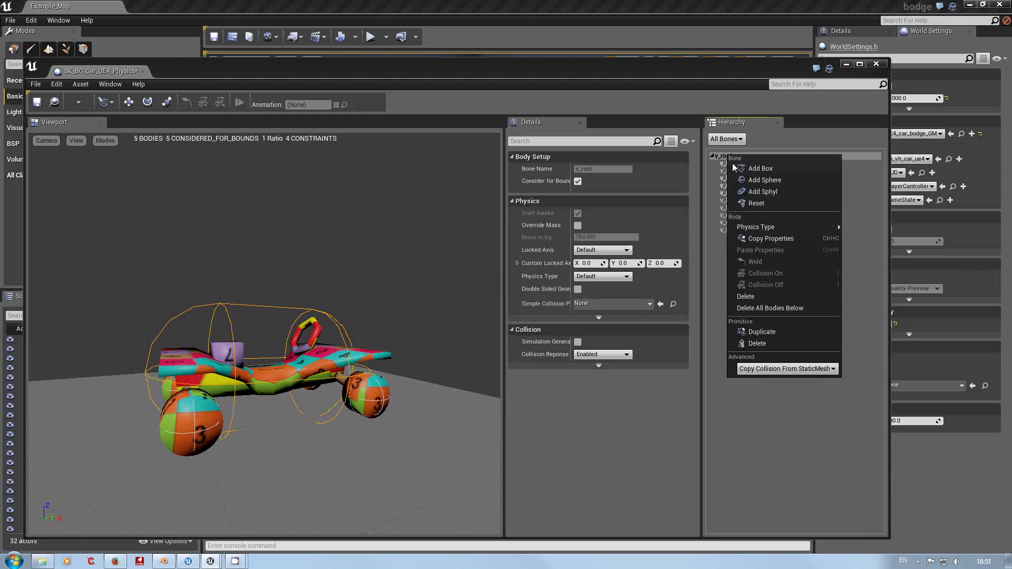
{"action": "left_click", "coordinate": [765, 369]}
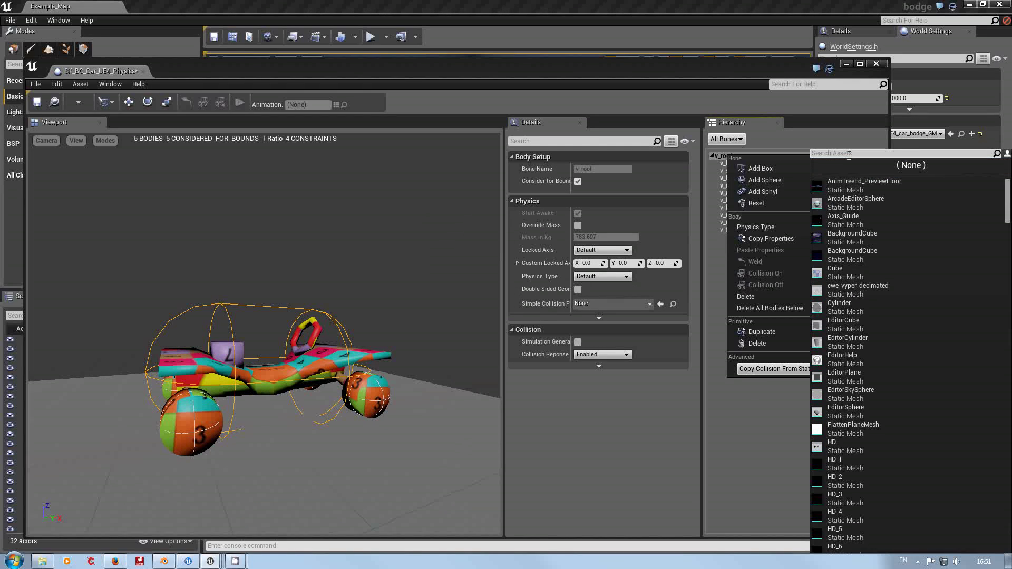
{"action": "type", "text": "car"}
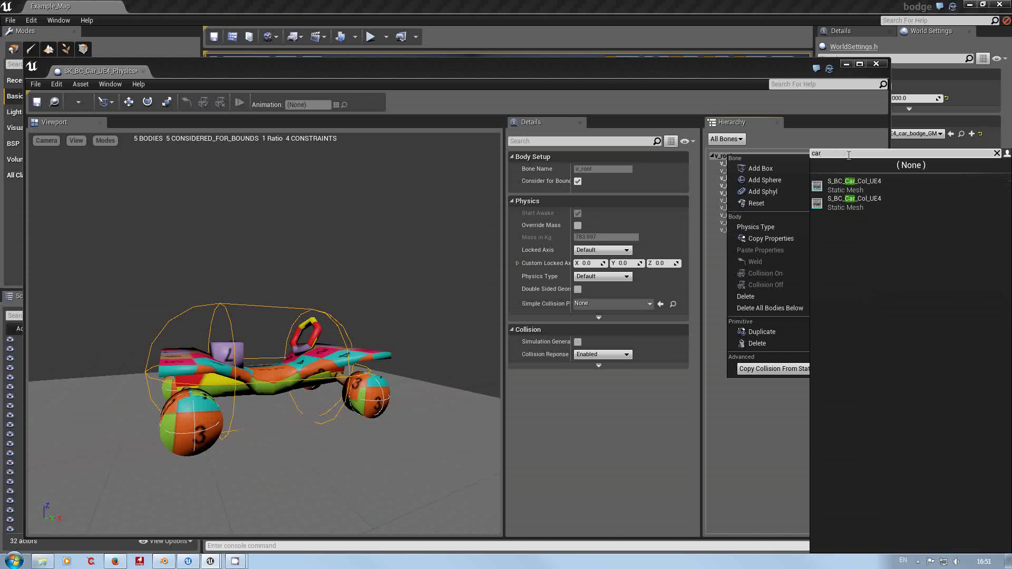
{"action": "left_click", "coordinate": [846, 186]}
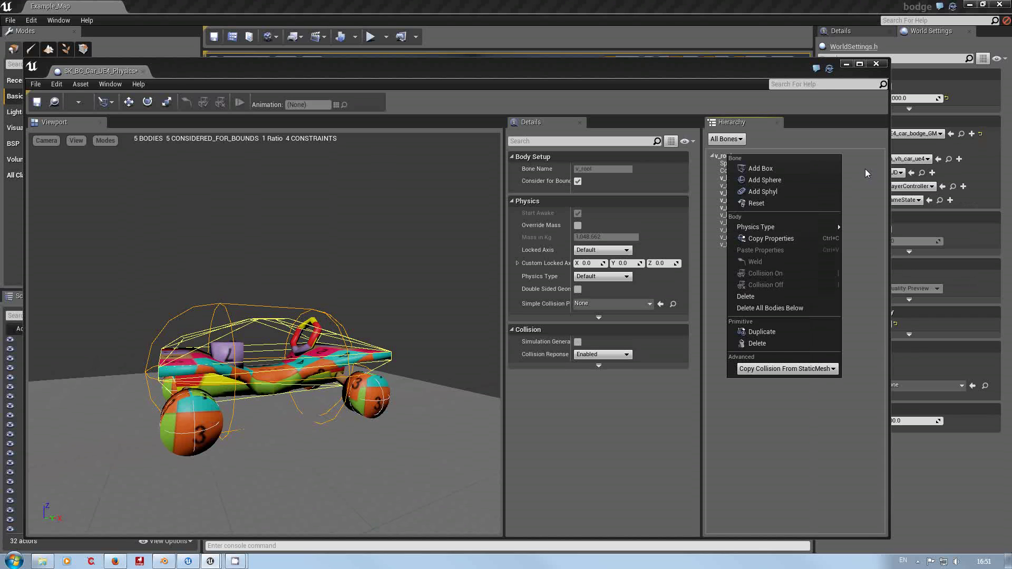
{"action": "left_click", "coordinate": [819, 394]}
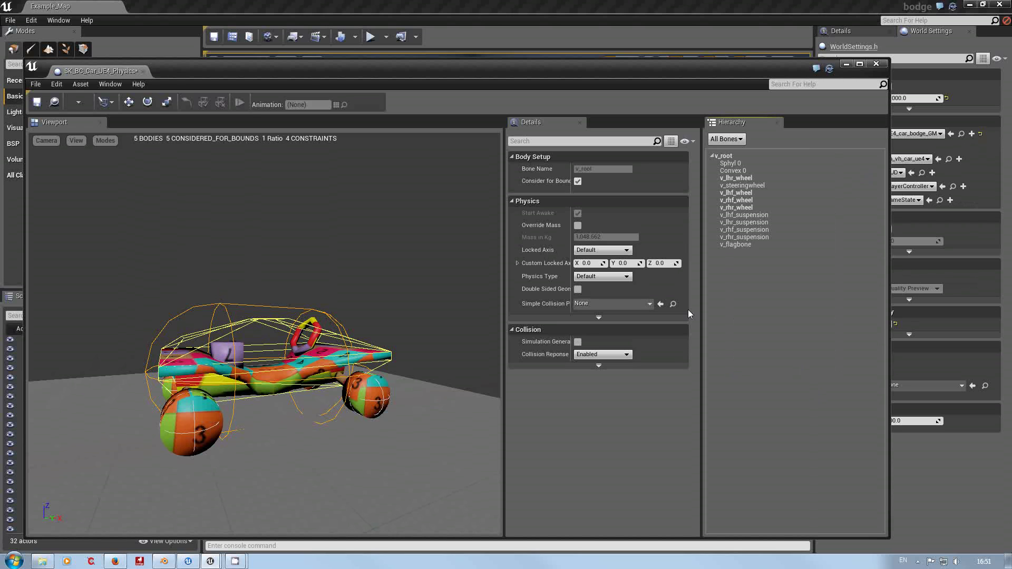
Step: Delete only the Sphyl 0 primitive from the v_root body, keeping its Convex 0 collision
{"action": "left_click", "coordinate": [737, 172]}
{"action": "left_click", "coordinate": [736, 163]}
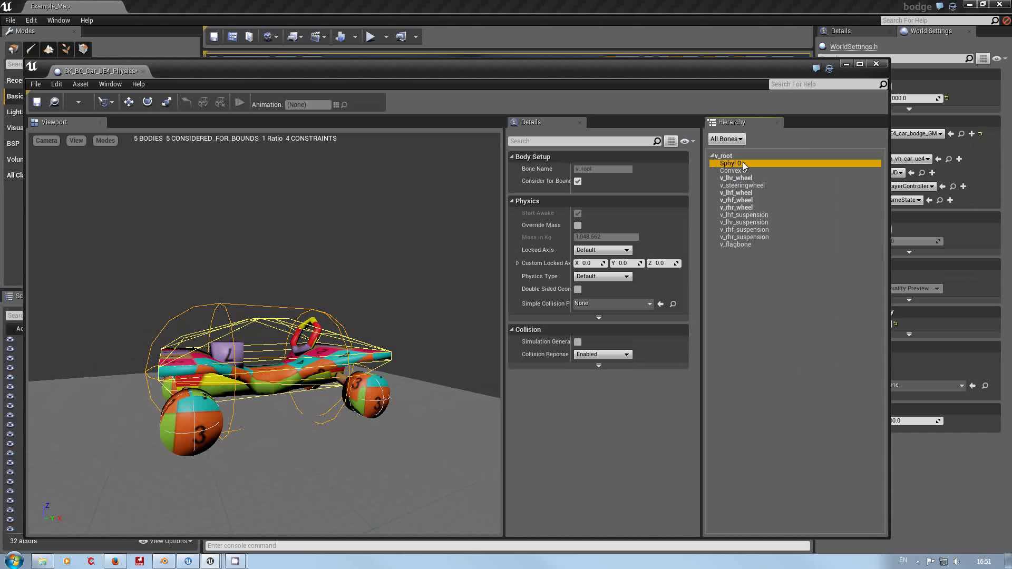
{"action": "right_click", "coordinate": [743, 166]}
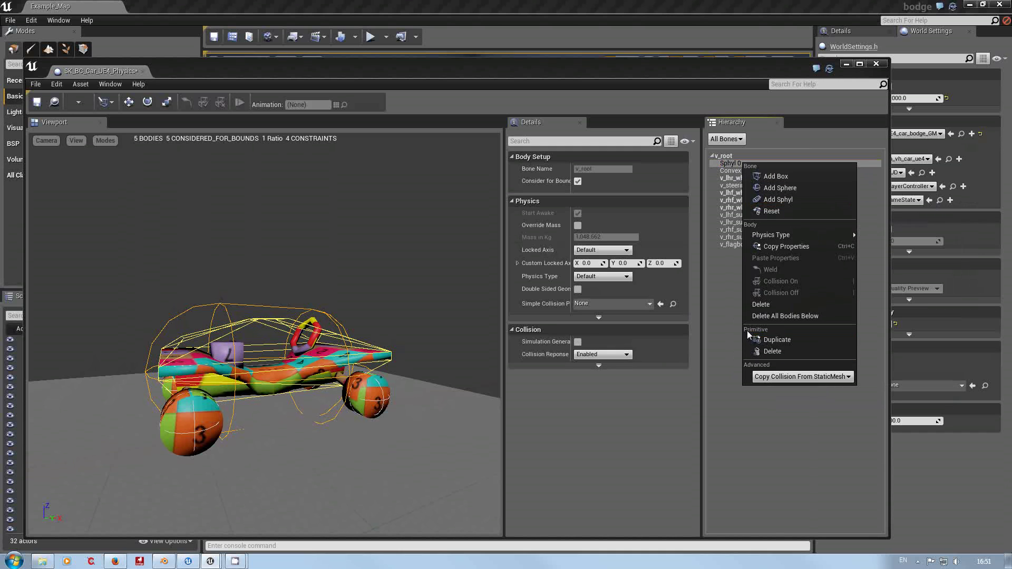
{"action": "left_click", "coordinate": [765, 351]}
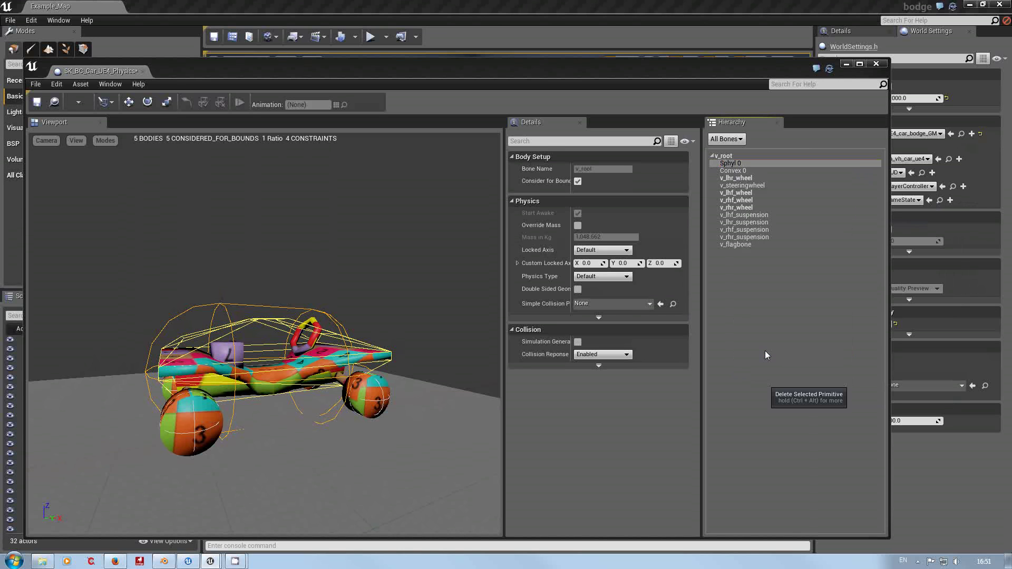
{"action": "left_click_drag", "start_coordinate": [283, 365], "coordinate": [169, 214]}
{"action": "left_click_drag", "start_coordinate": [244, 338], "coordinate": [263, 285]}
{"action": "left_click_drag", "start_coordinate": [190, 327], "coordinate": [179, 337]}
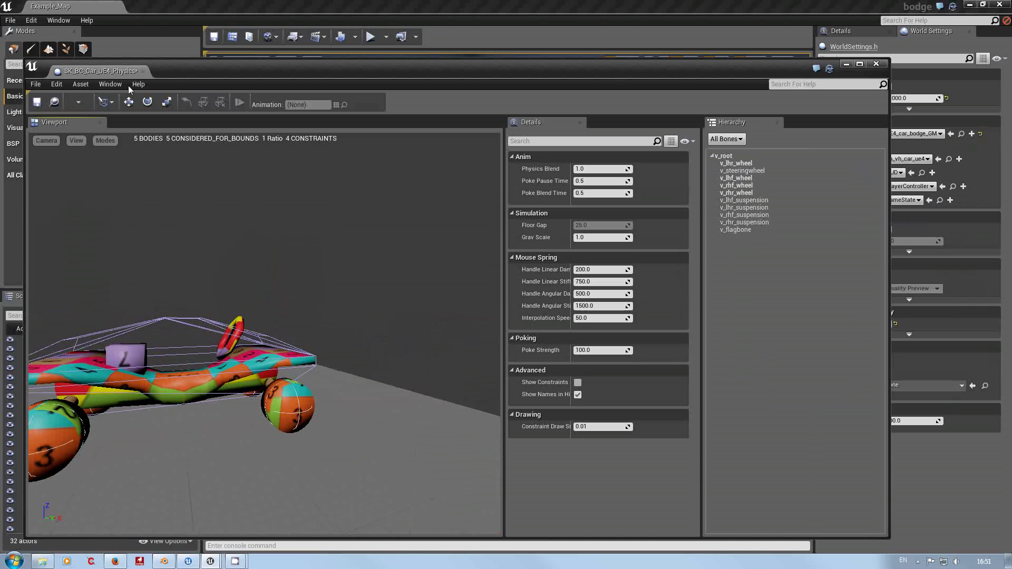
Step: Save the SK_BC_Car_UE4_Physics asset, then close its editor and clear the Content Browser off the level viewport
{"action": "left_click", "coordinate": [37, 103]}
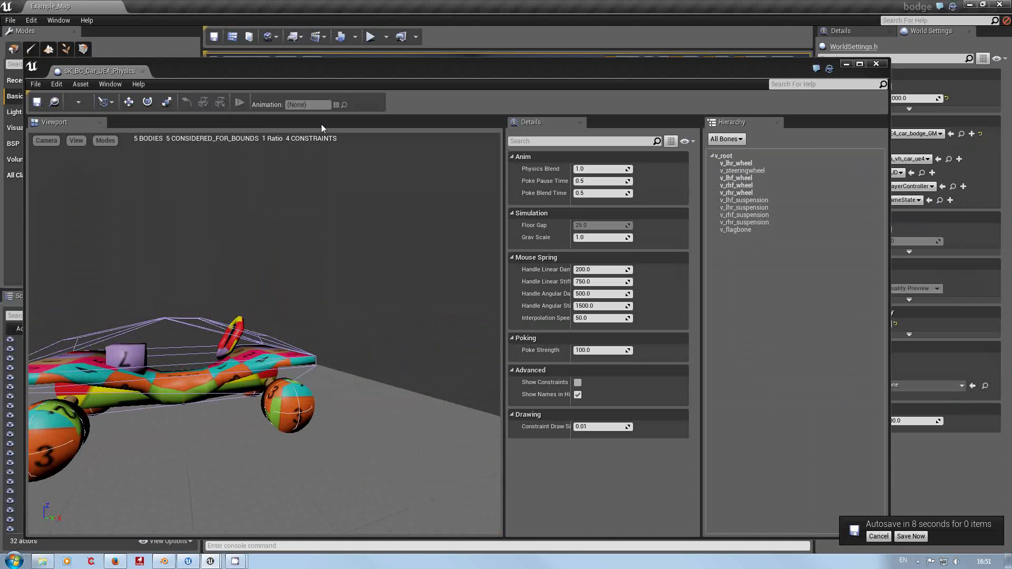
{"action": "left_click", "coordinate": [874, 64]}
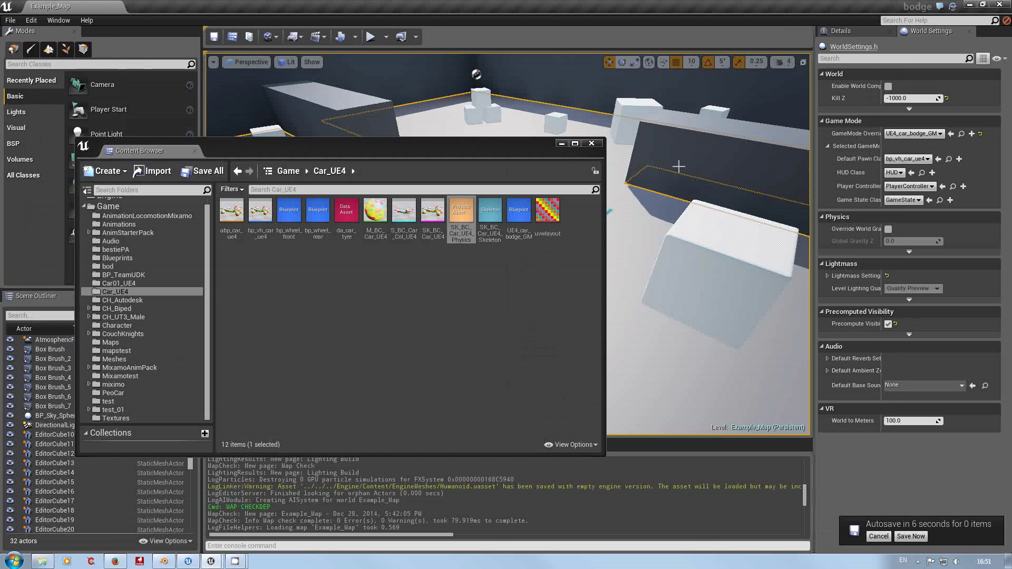
{"action": "left_click", "coordinate": [561, 144]}
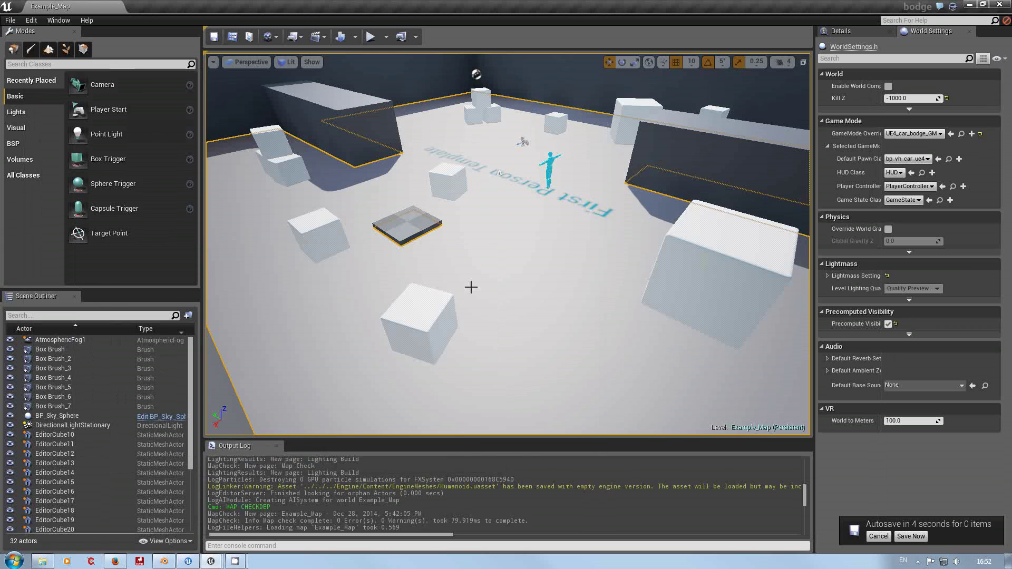
Step: Play Example_Map in the level viewport, test-drive the car forward, backward and through turns, and end the play session
{"action": "left_click", "coordinate": [498, 172]}
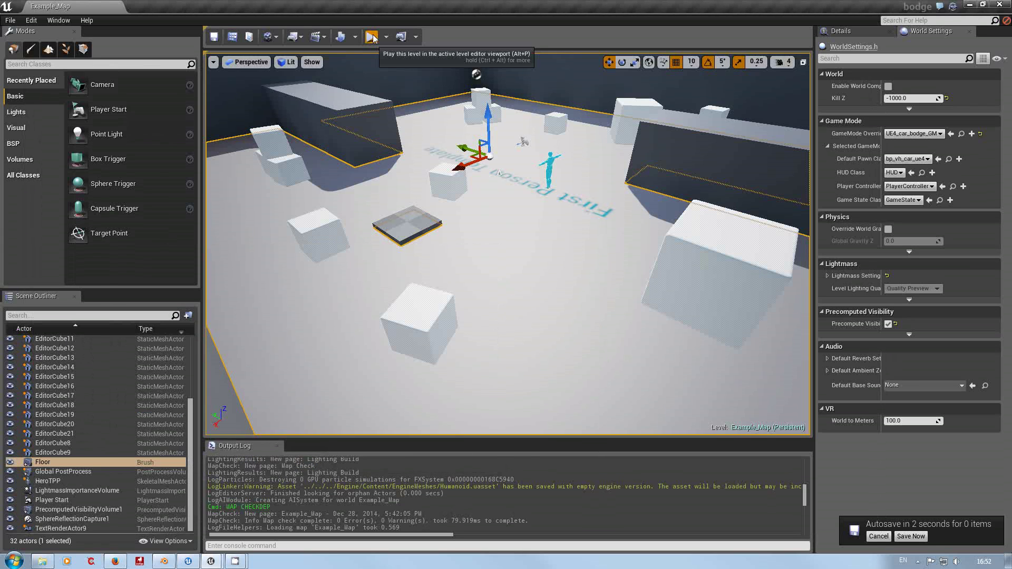
{"action": "left_click", "coordinate": [372, 36]}
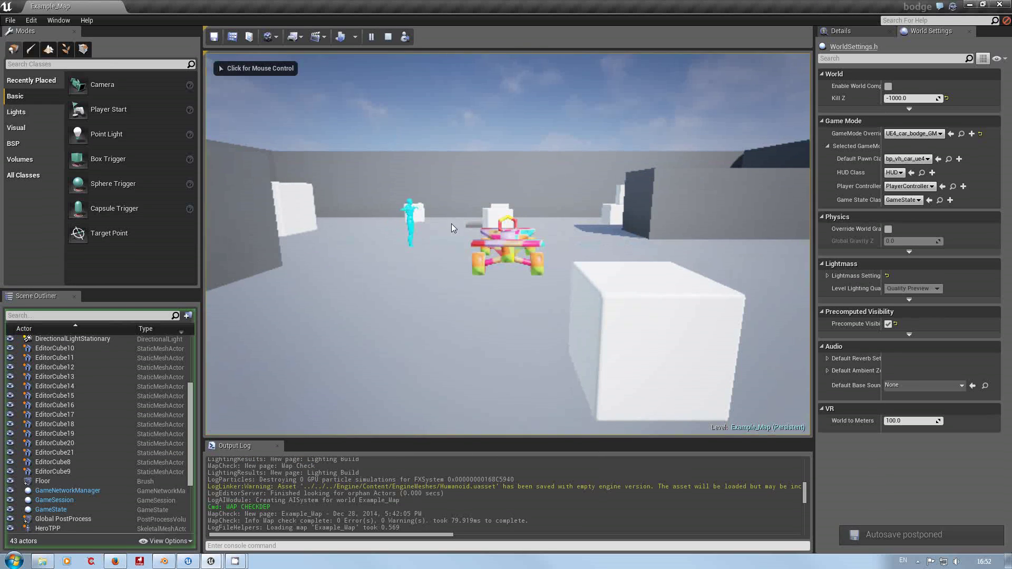
{"action": "key", "text": "w"}
{"action": "key", "text": "d"}
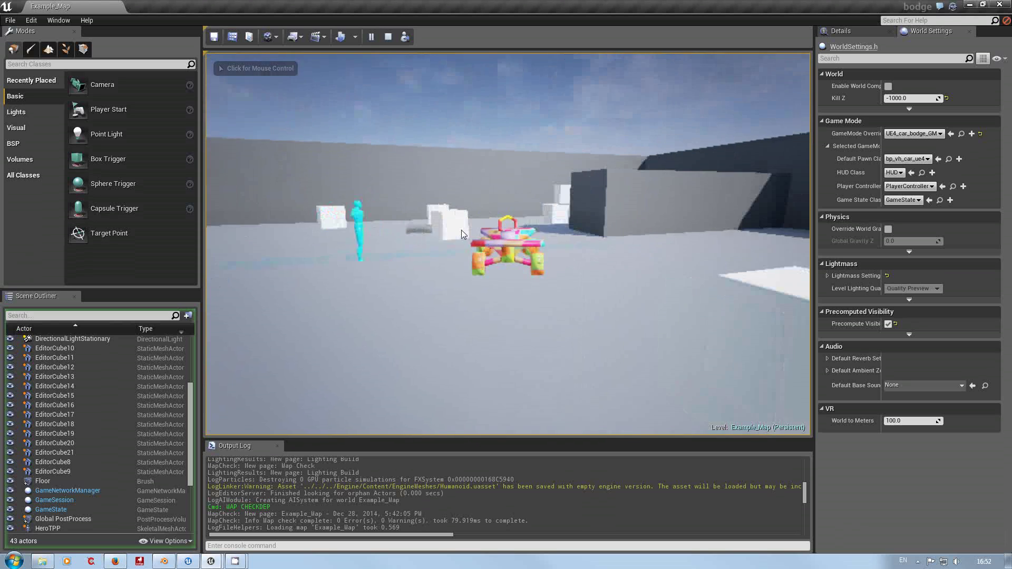
{"action": "key", "text": "w"}
{"action": "key", "text": "a"}
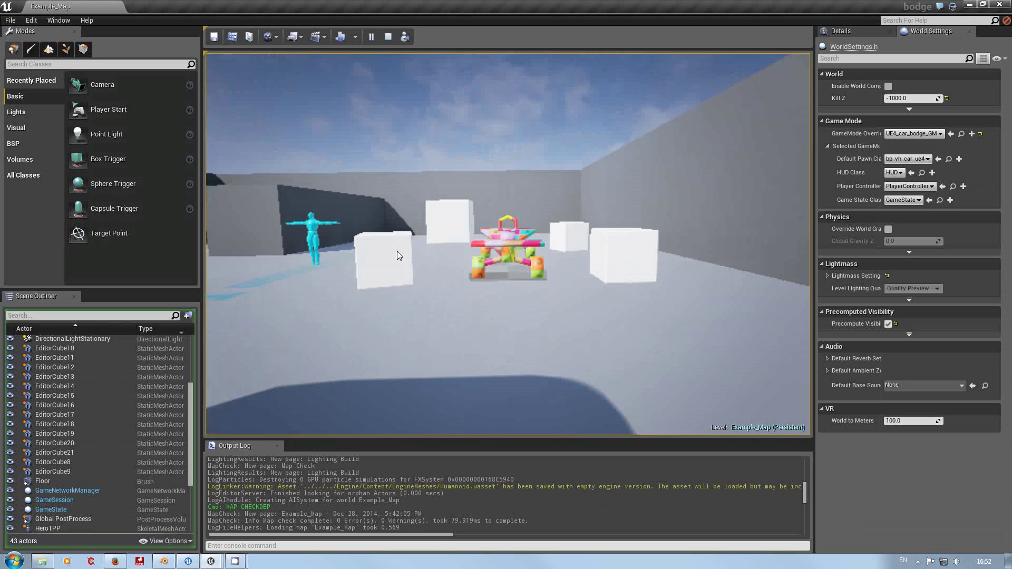
{"action": "key", "text": "w"}
{"action": "key", "text": "s"}
{"action": "key", "text": "s"}
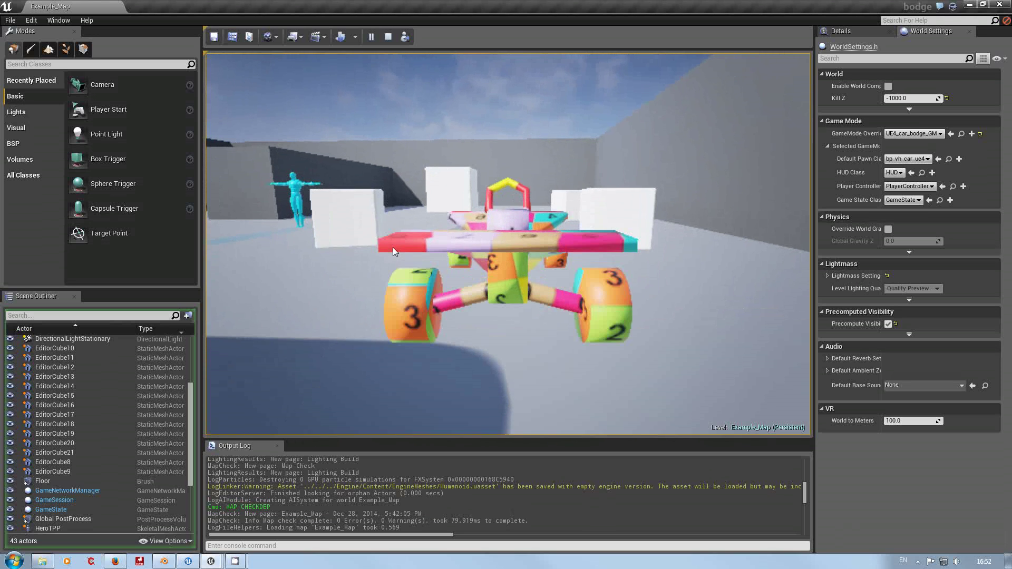
{"action": "key", "text": "w"}
{"action": "key", "text": "w"}
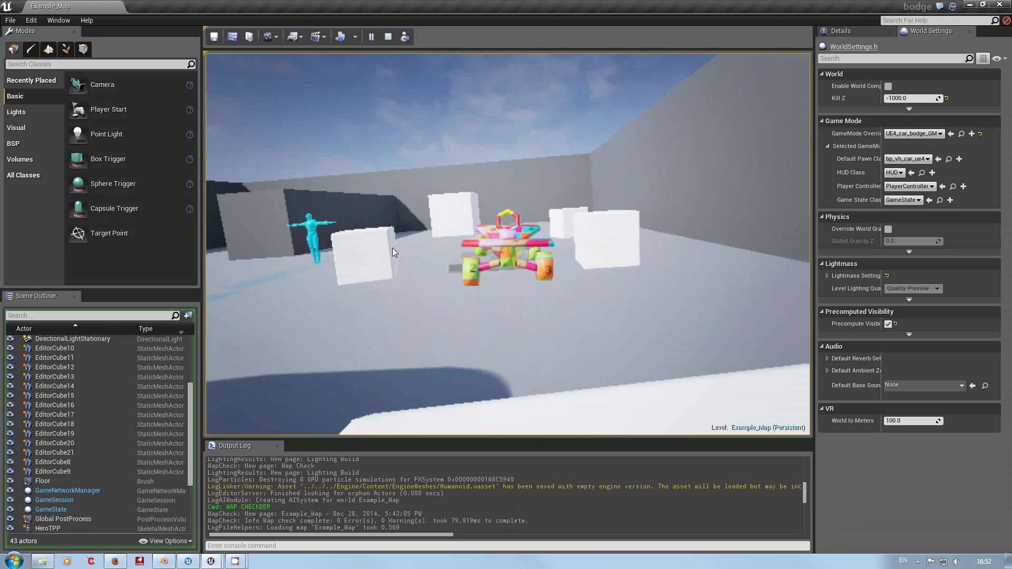
{"action": "key", "text": "w"}
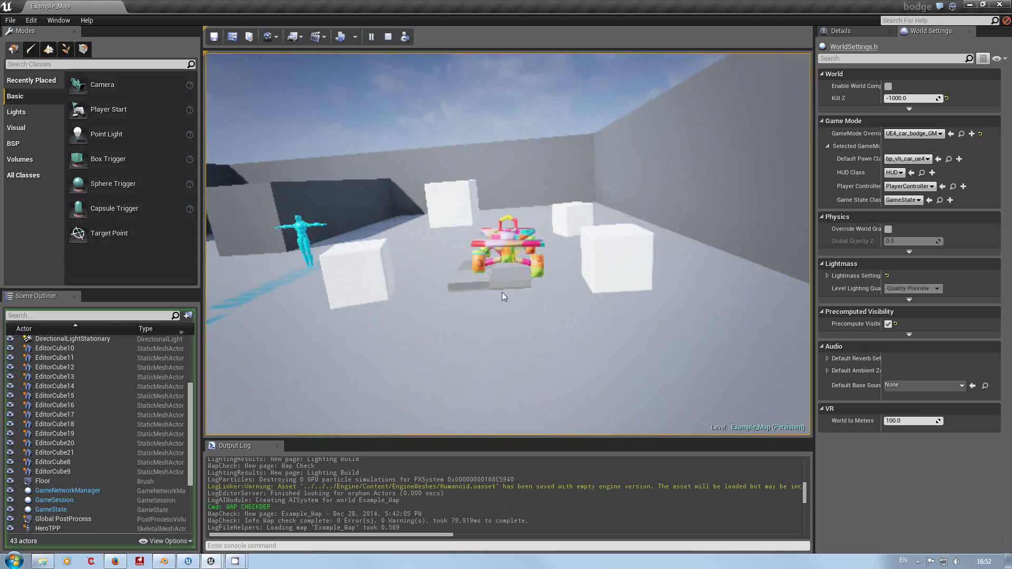
{"action": "key", "text": "w"}
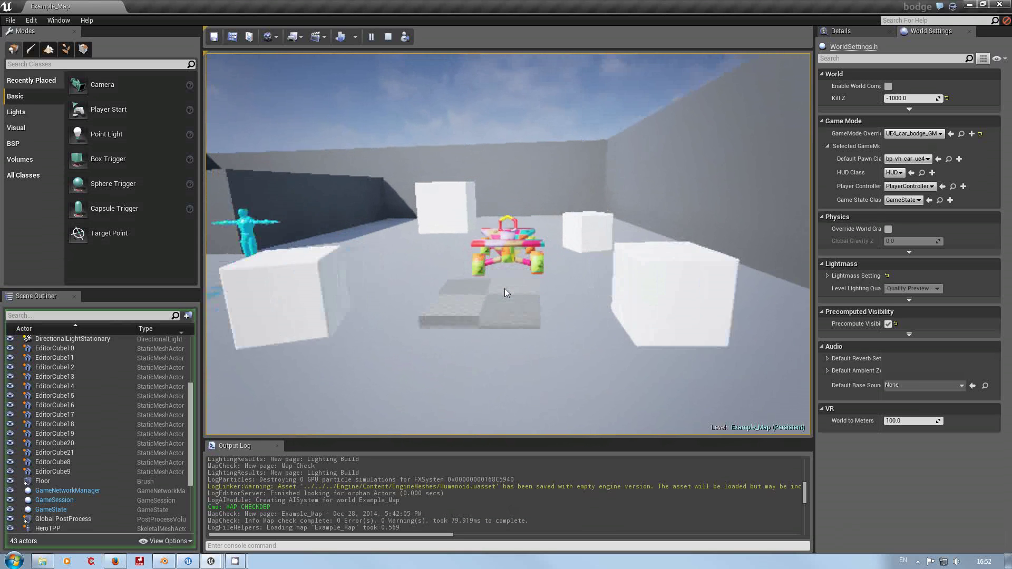
{"action": "key", "text": "s"}
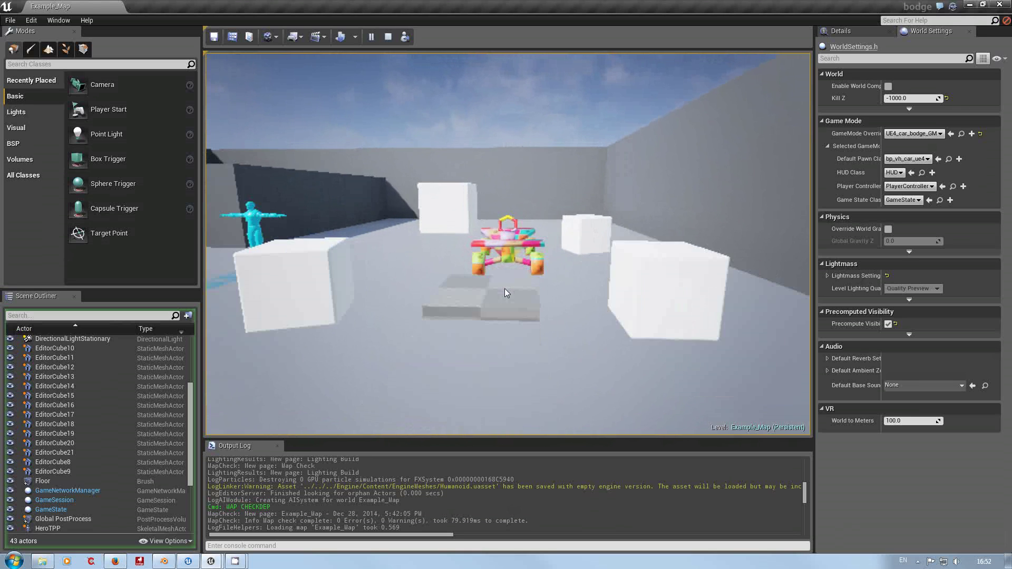
{"action": "key", "text": "s"}
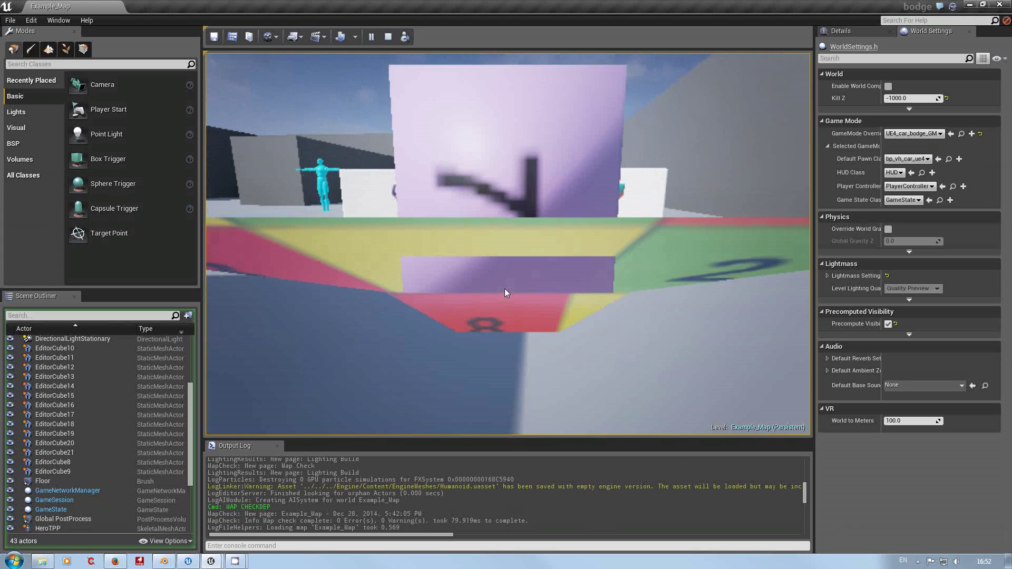
{"action": "key", "text": "w"}
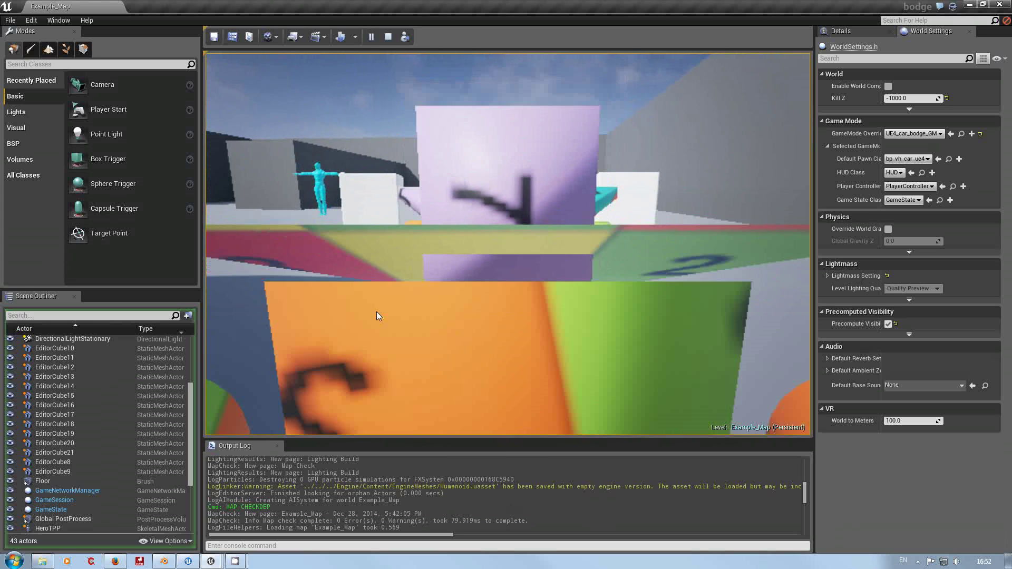
{"action": "key", "text": "Escape"}
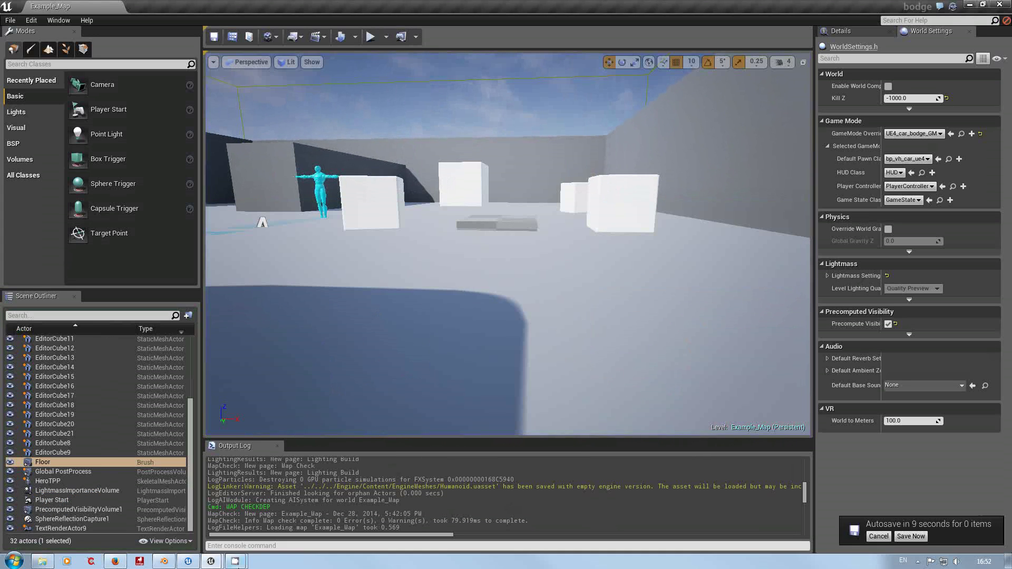
{"action": "left_click", "coordinate": [232, 36]}
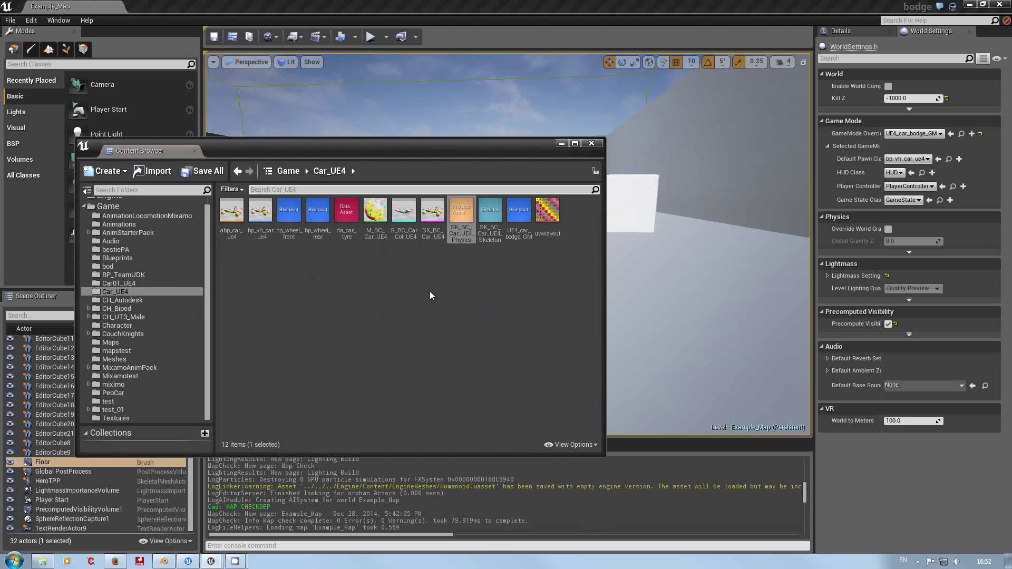
{"action": "mouse_move", "coordinate": [235, 561]}
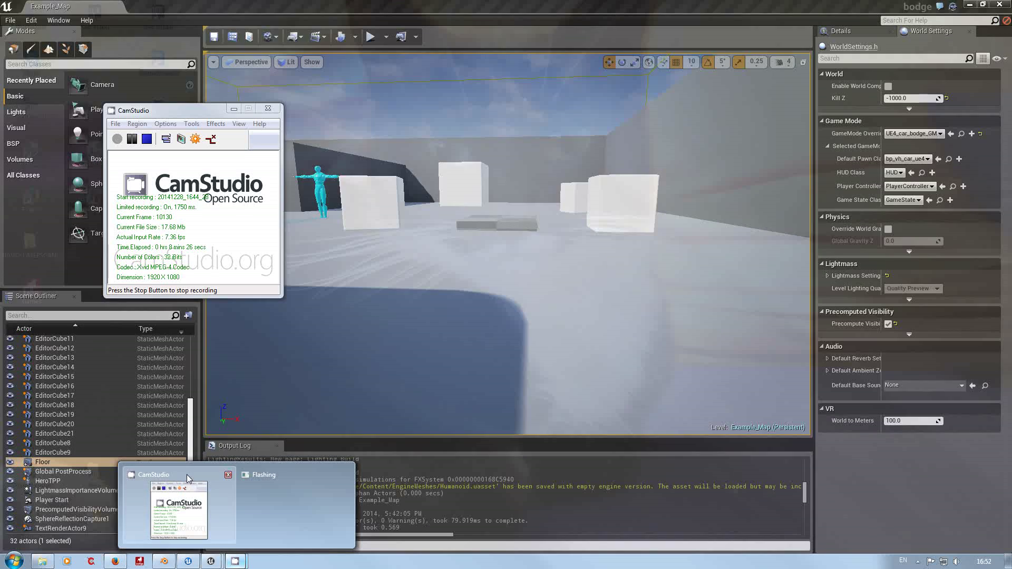
{"action": "left_click", "coordinate": [186, 474]}
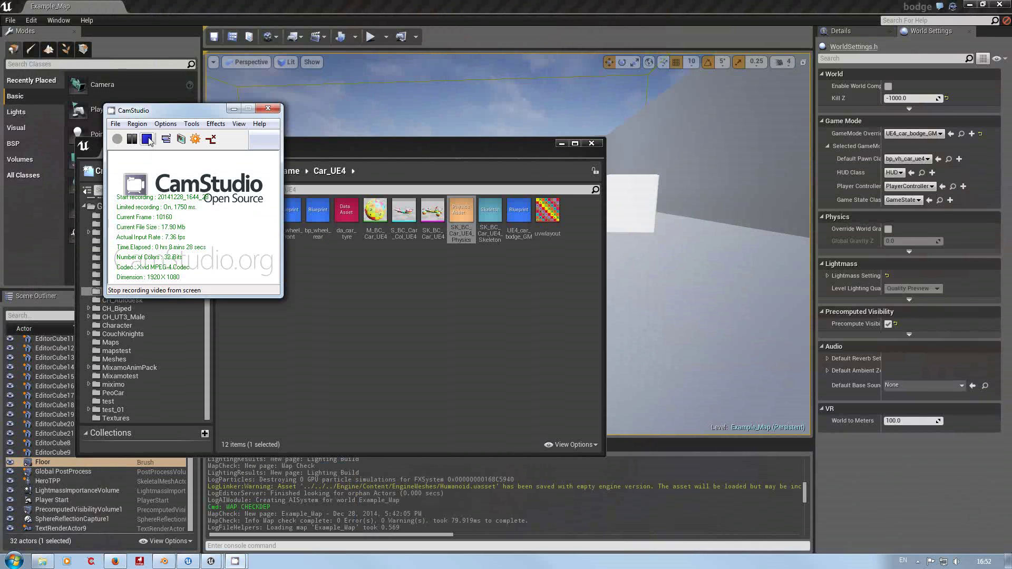